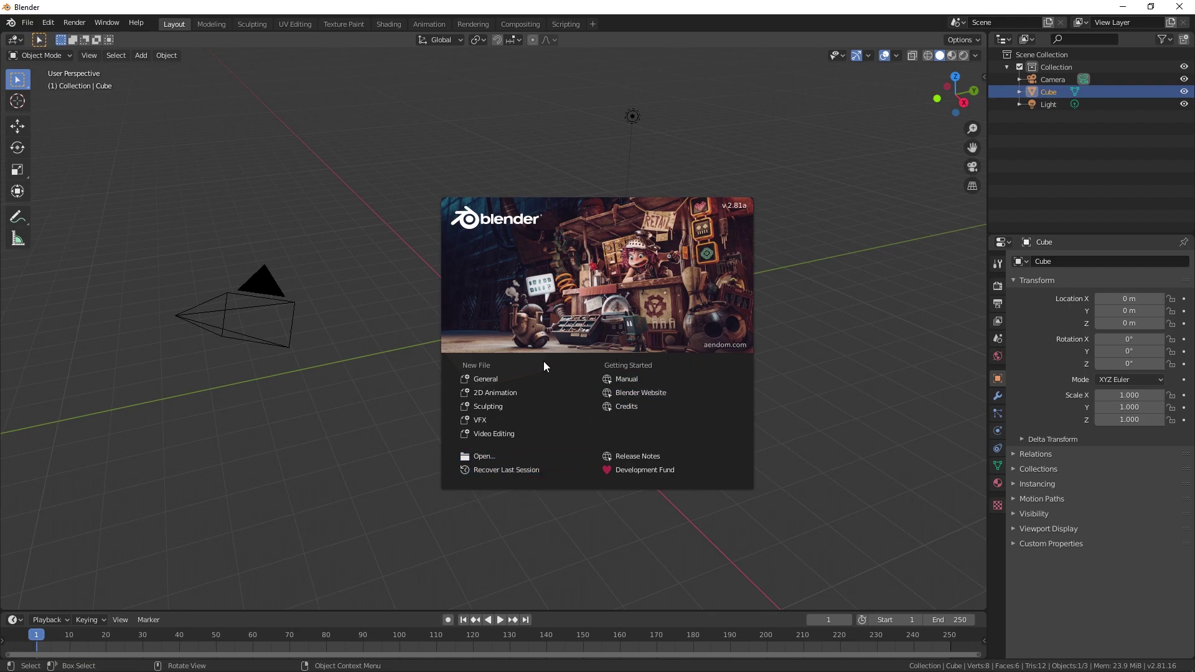
- Close the welcome splash and look through the File and Help menus
left_click(484, 380)
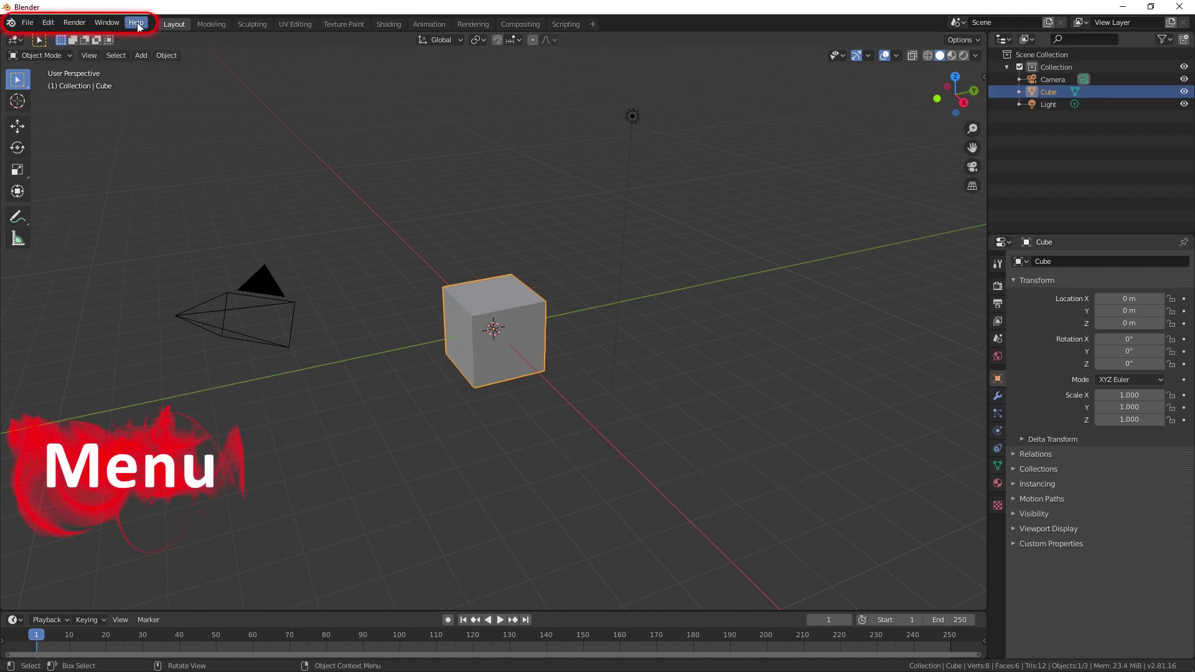
left_click(28, 23)
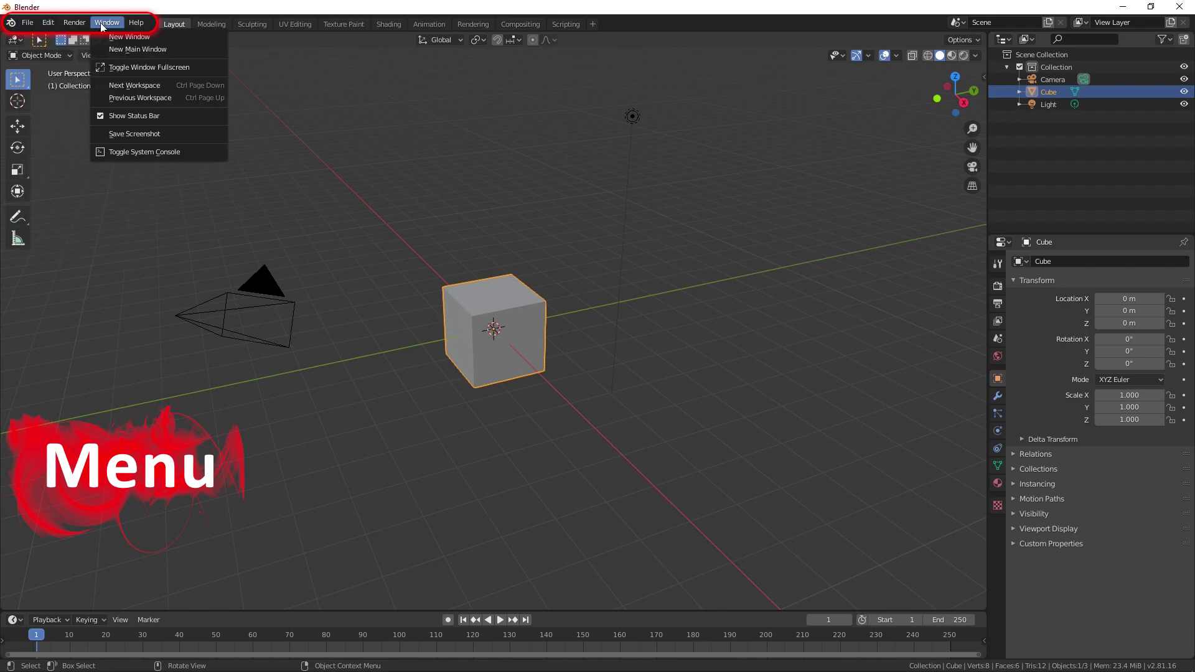
left_click(134, 23)
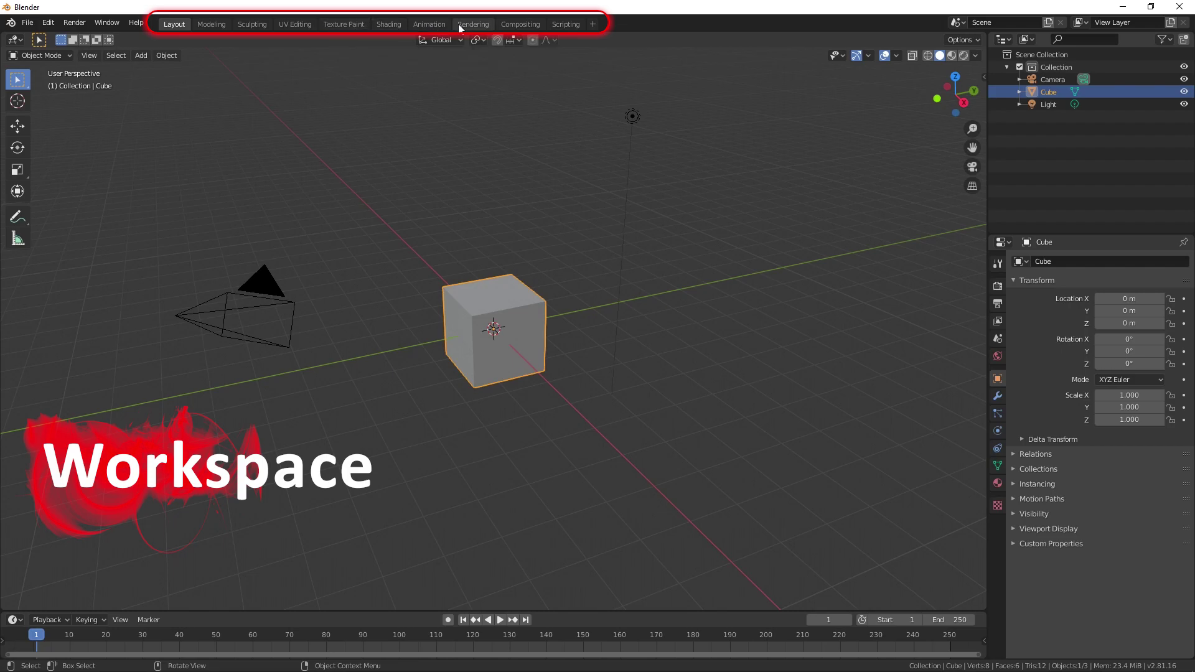
left_click(593, 25)
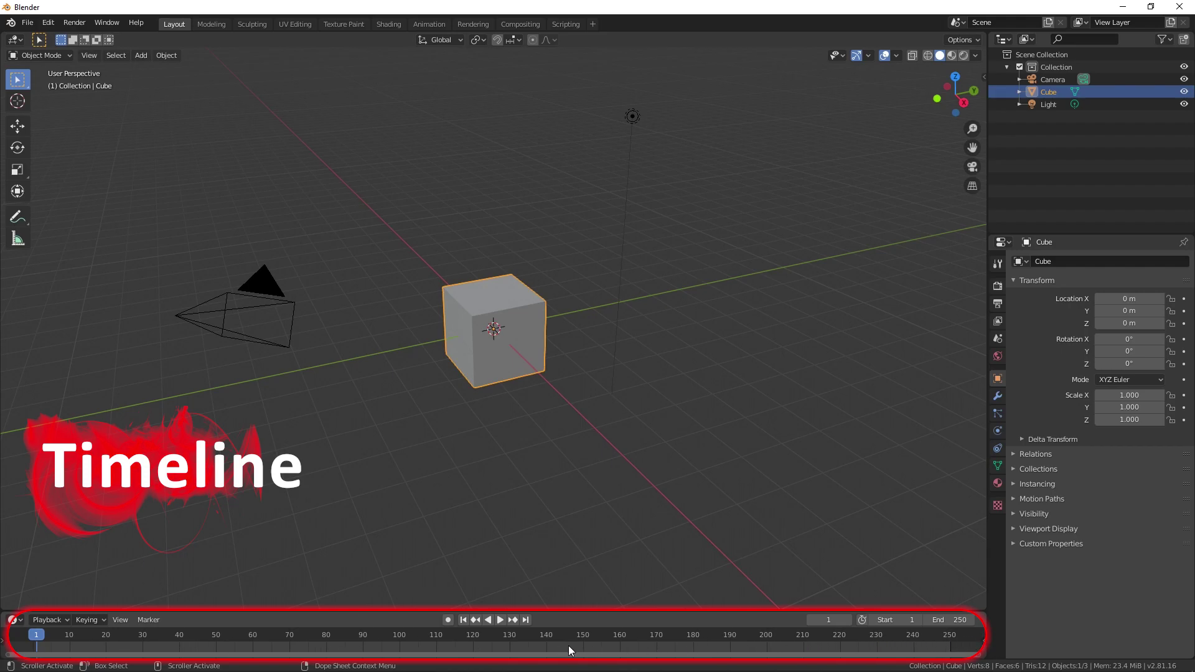
left_click(498, 621)
left_click(497, 619)
left_click(475, 620)
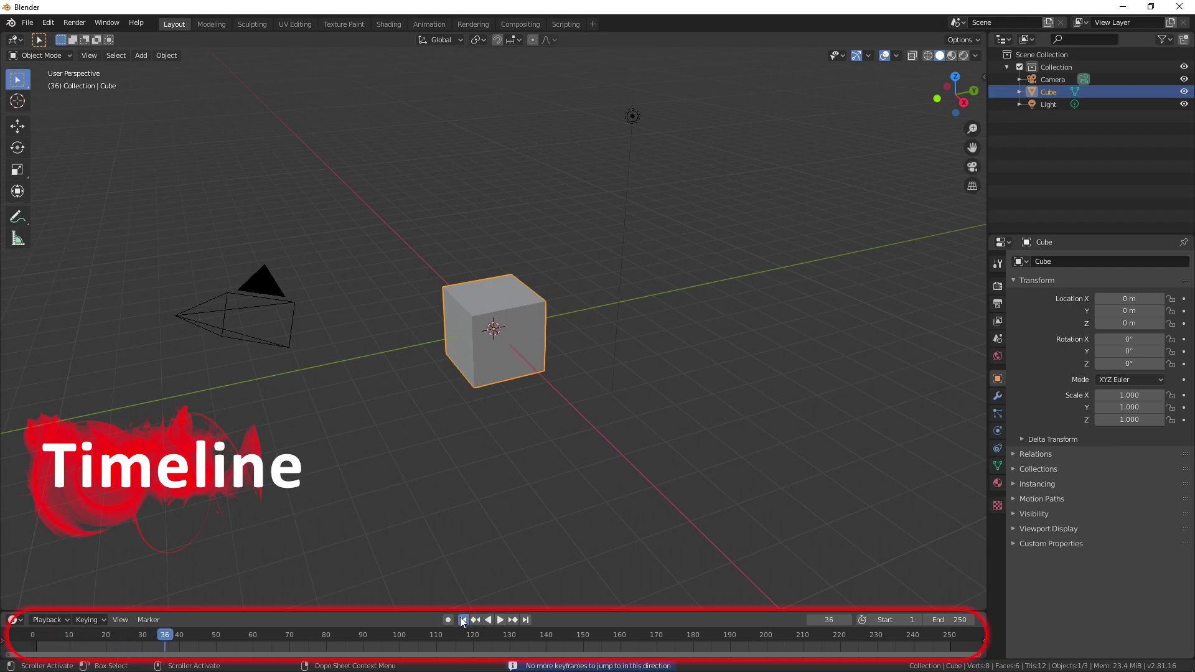
left_click(526, 620)
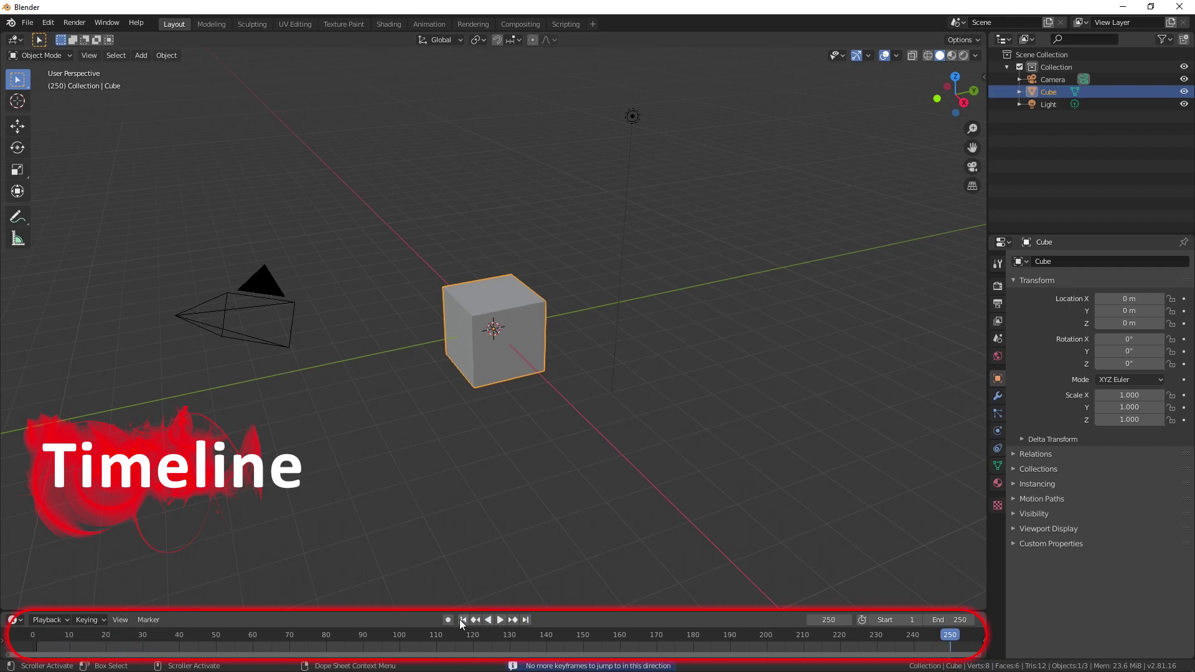
left_click(461, 619)
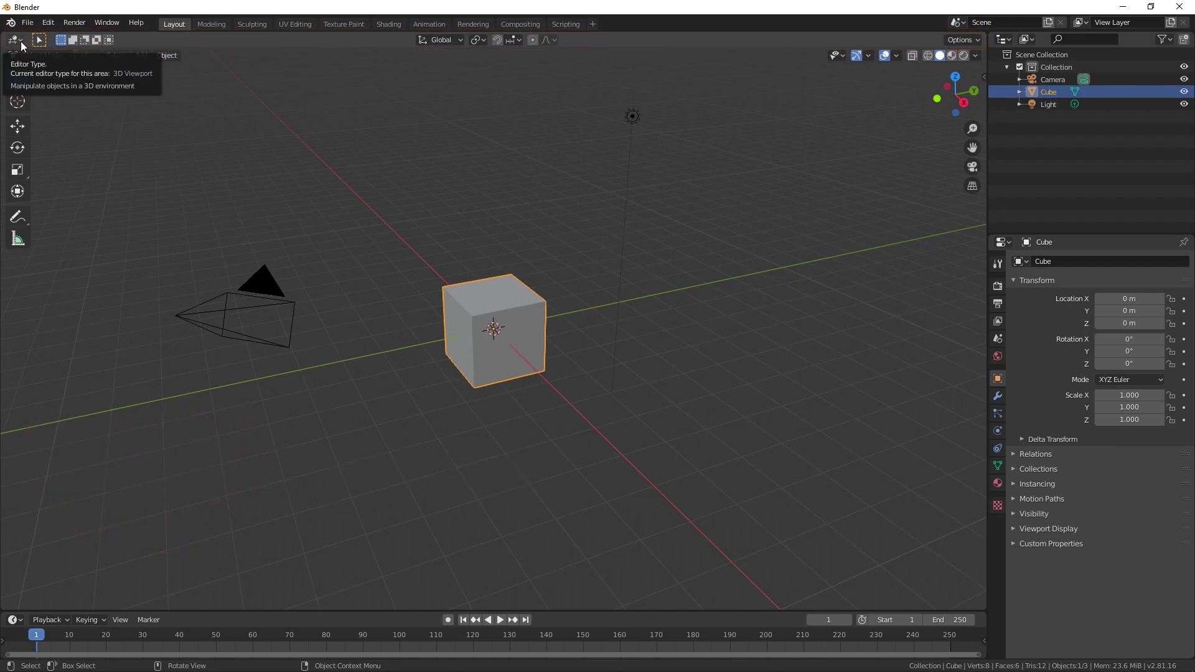
left_click(20, 40)
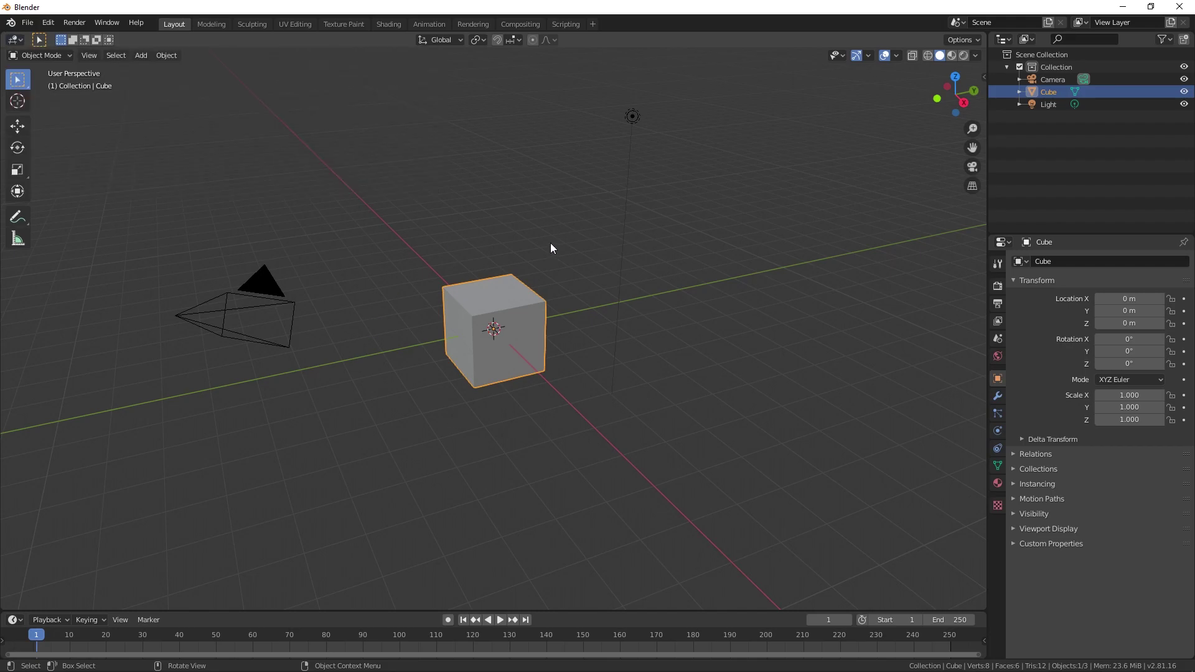
left_click(1009, 39)
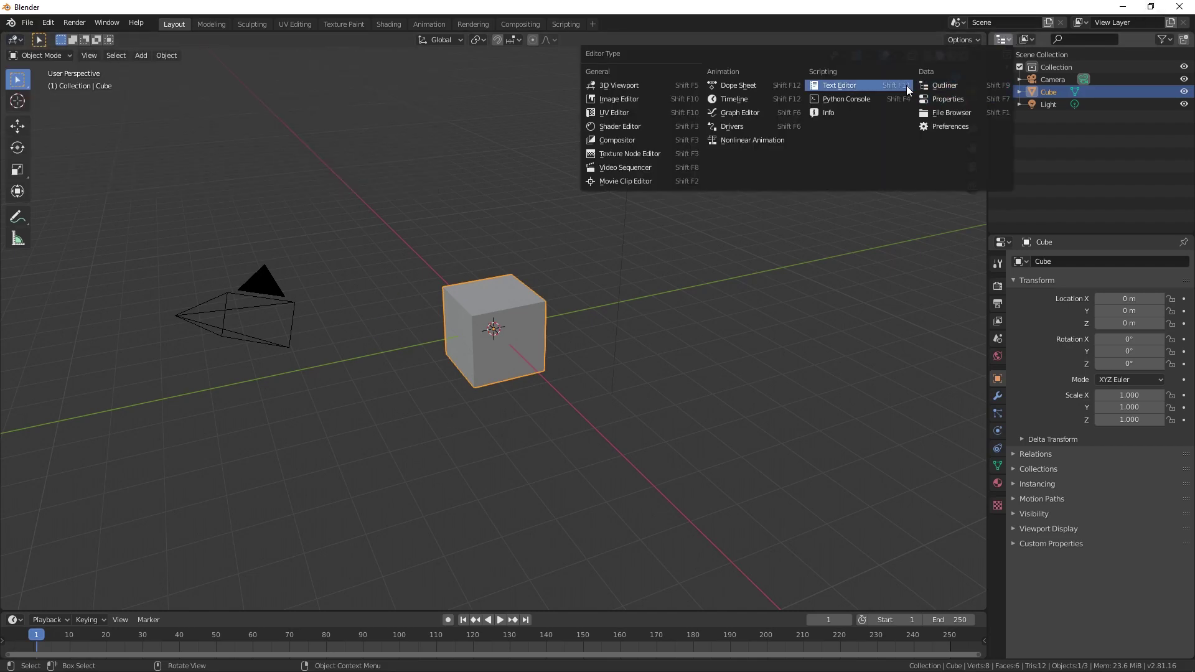
left_click(1008, 242)
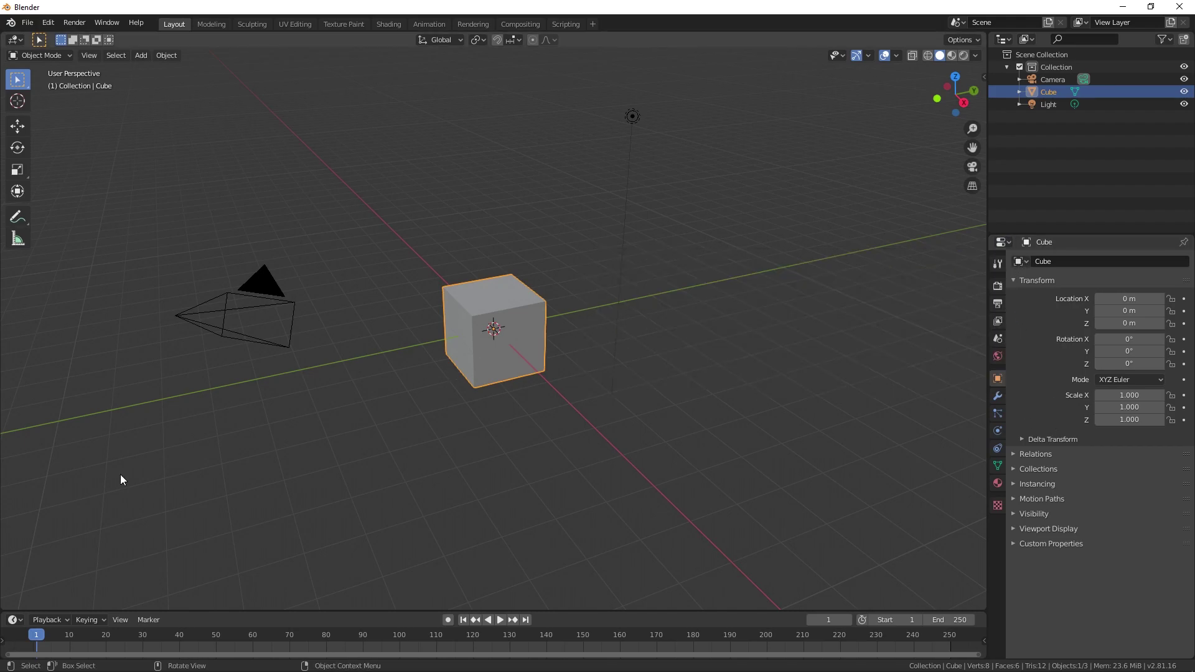
left_click(18, 622)
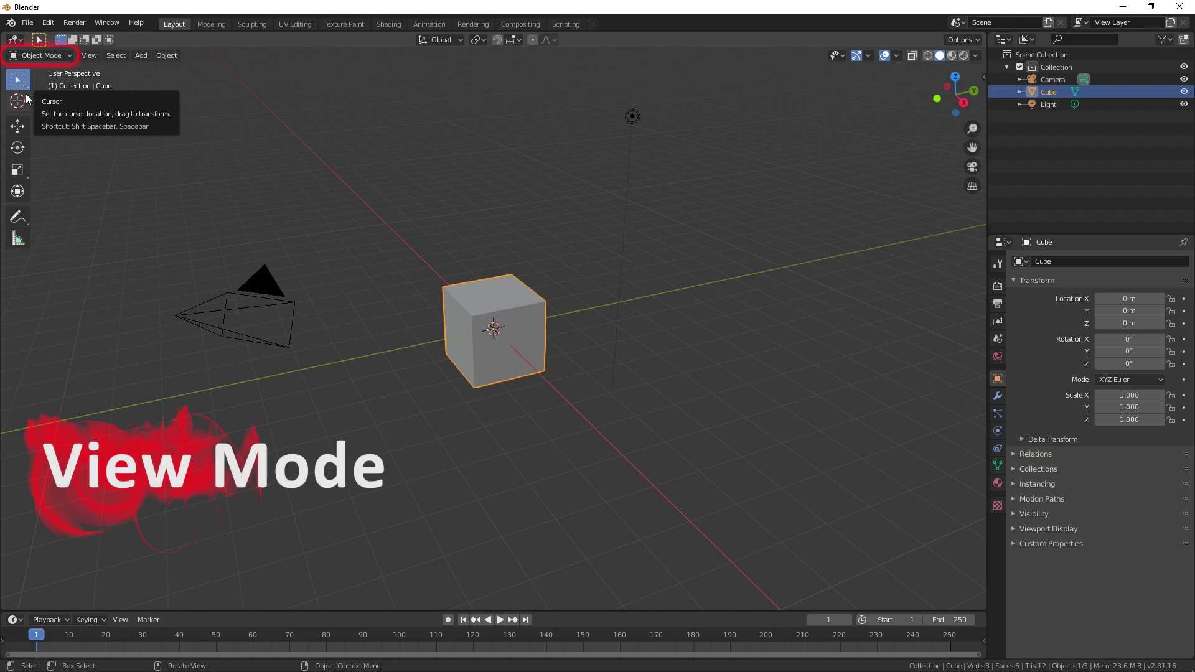
- Review the modes in the mode dropdown and Ctrl+Tab pie menu, staying in Object Mode
left_click(64, 57)
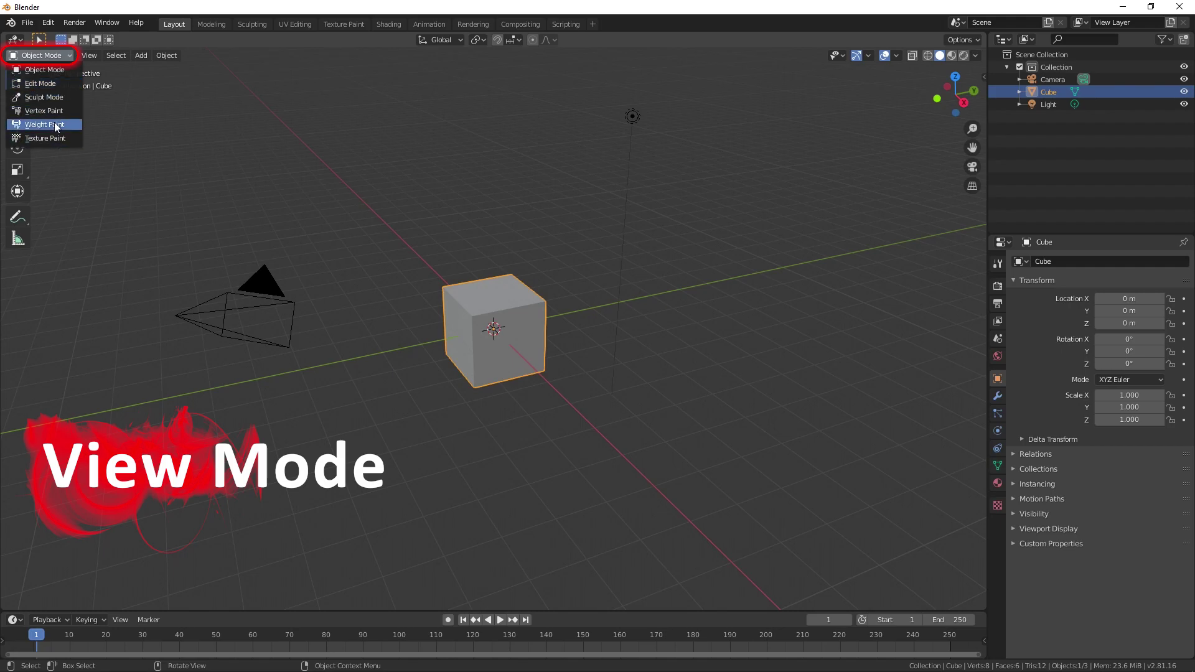
left_click(54, 75)
key("ctrl")
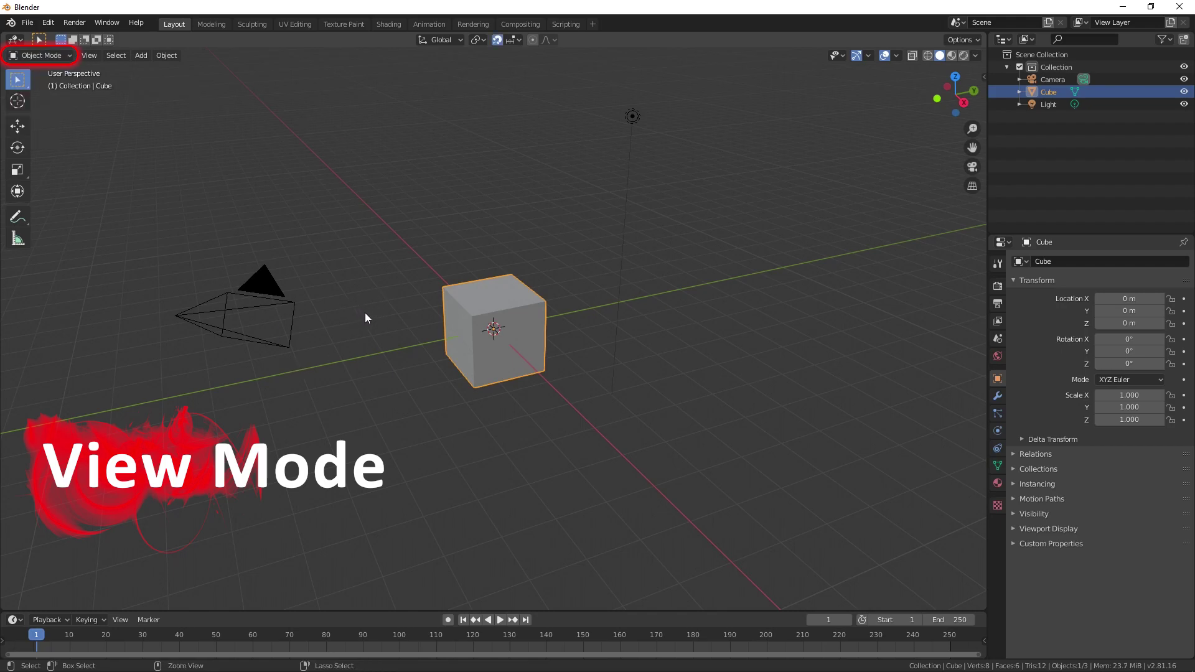
key("ctrl+Tab")
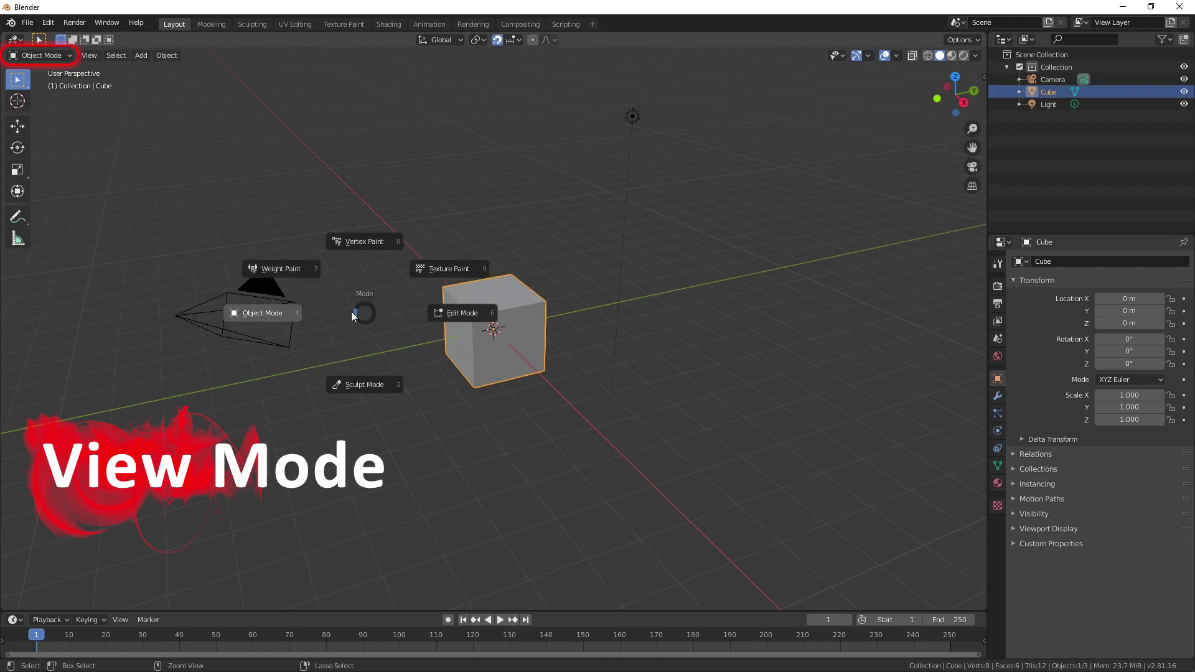
left_click(268, 315)
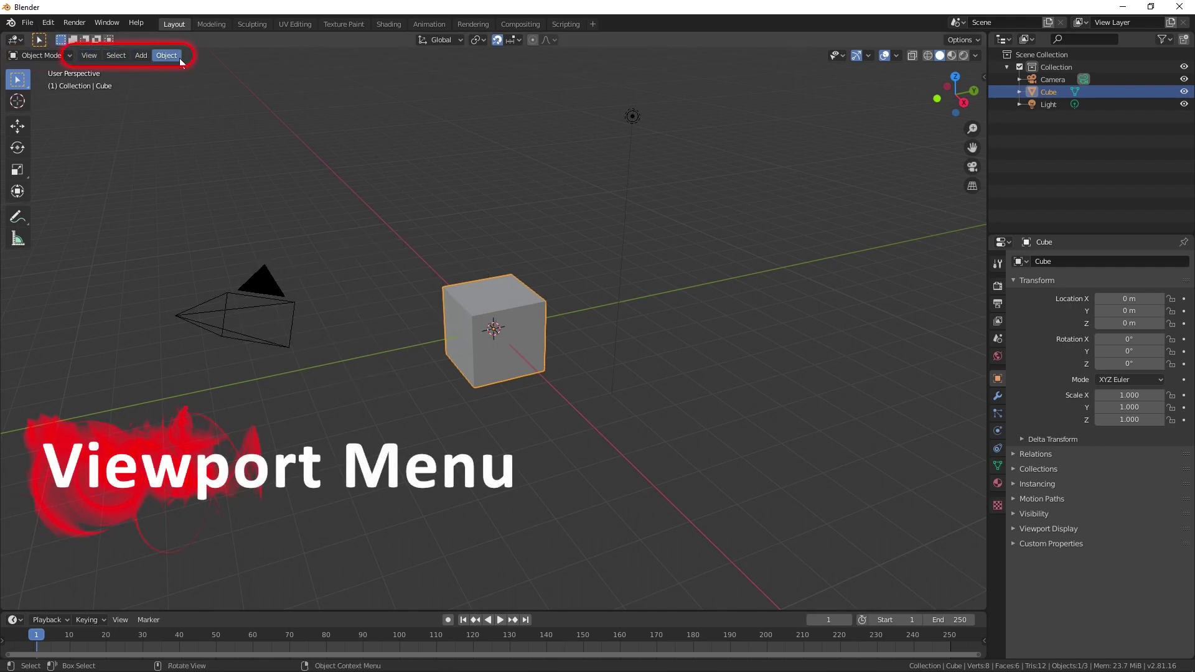
- Look through the View and Add header menus without adding anything, then turn snapping off
left_click(91, 56)
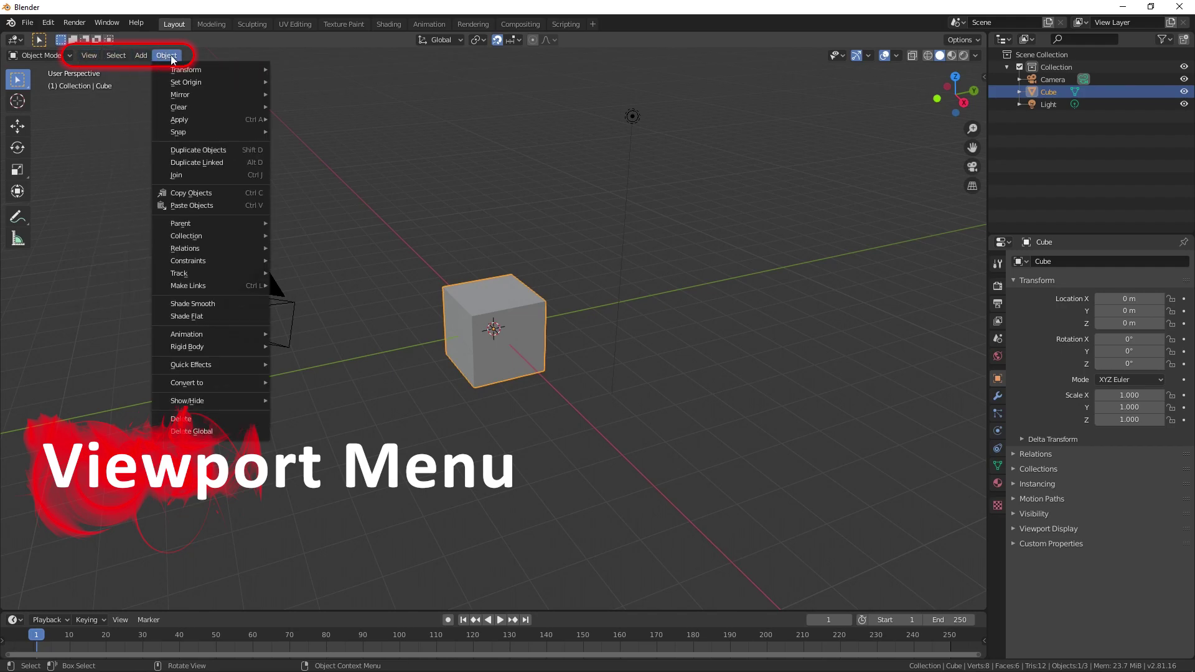
key("Escape")
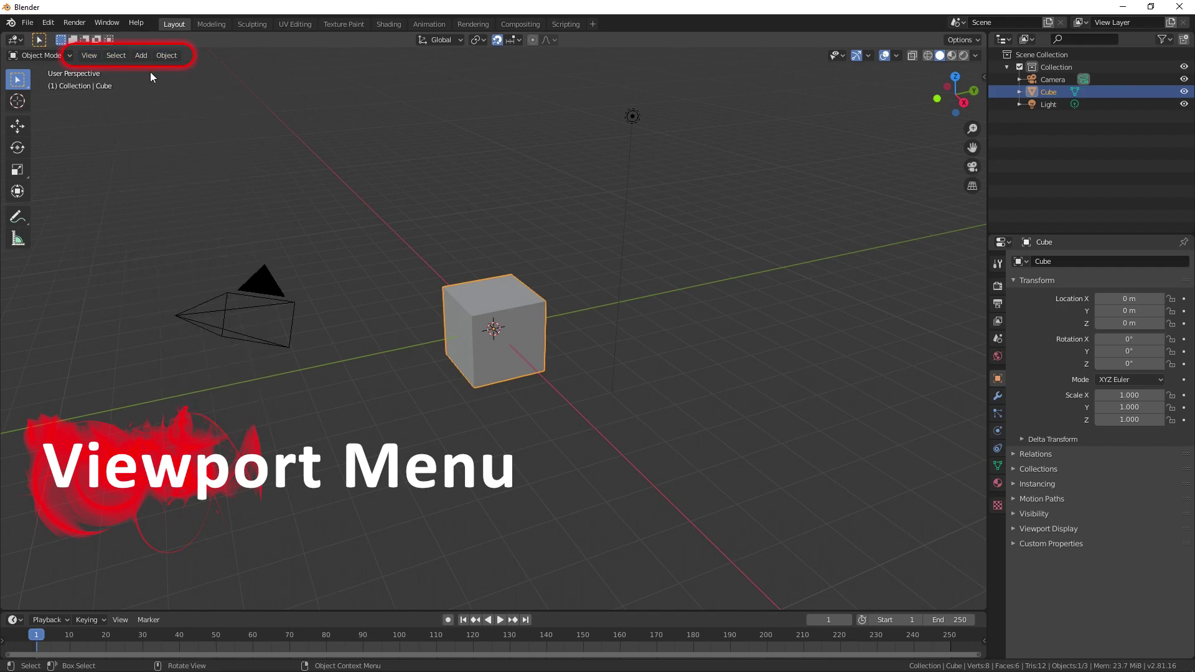
left_click(139, 56)
key("Escape")
left_click(497, 40)
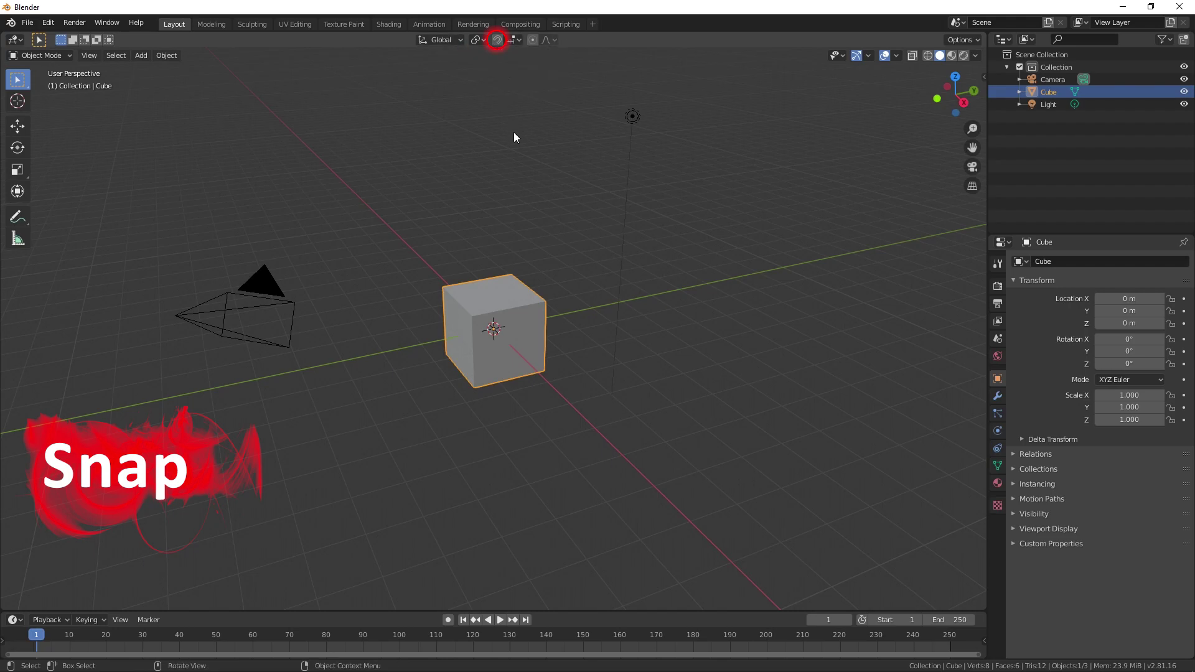
- Toggle snapping back off and set viewport shading to Rendered from the Z pie menu
key("shift+Tab")
left_click(497, 44)
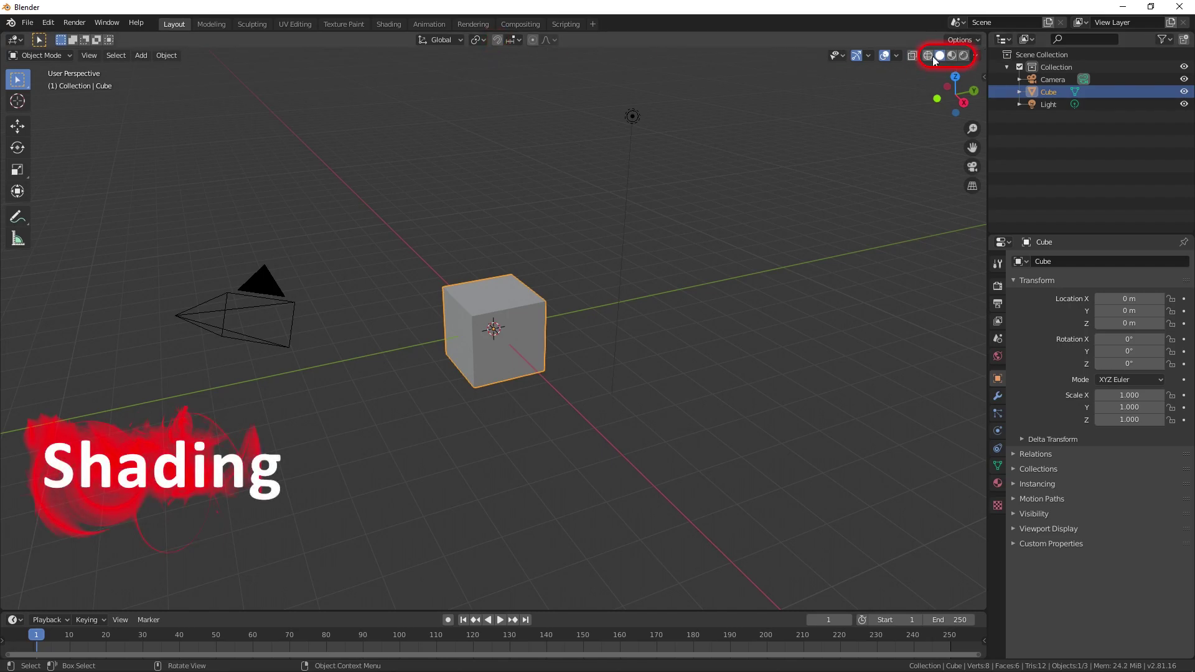
key("z")
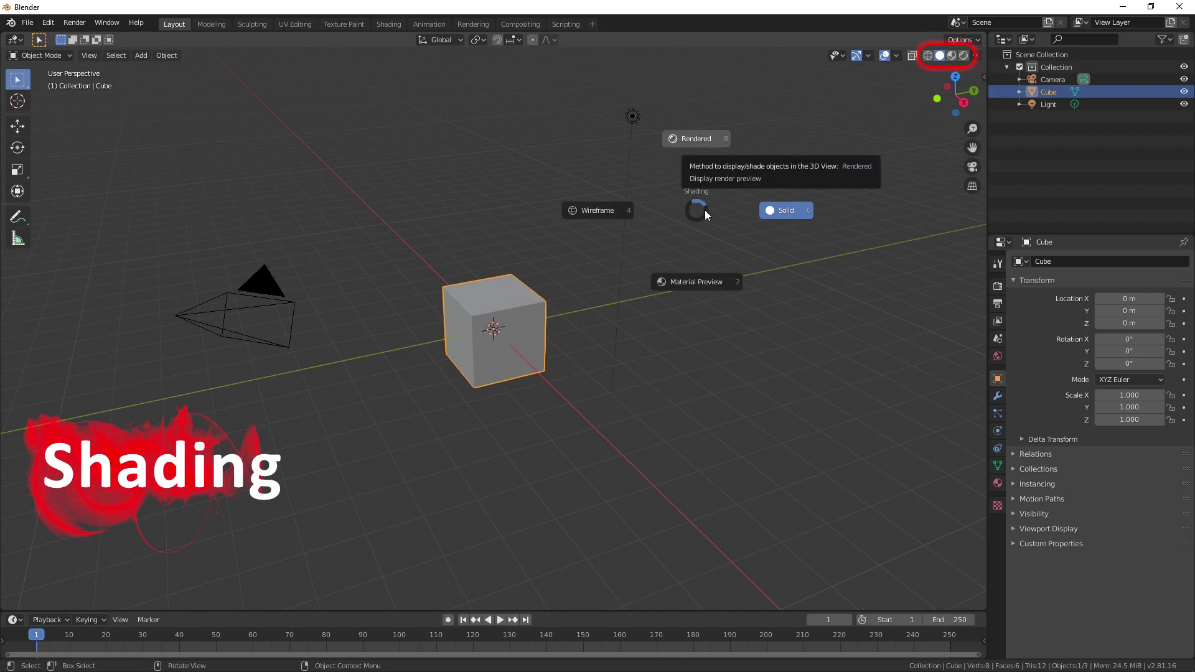
left_click(805, 323)
left_click(749, 141)
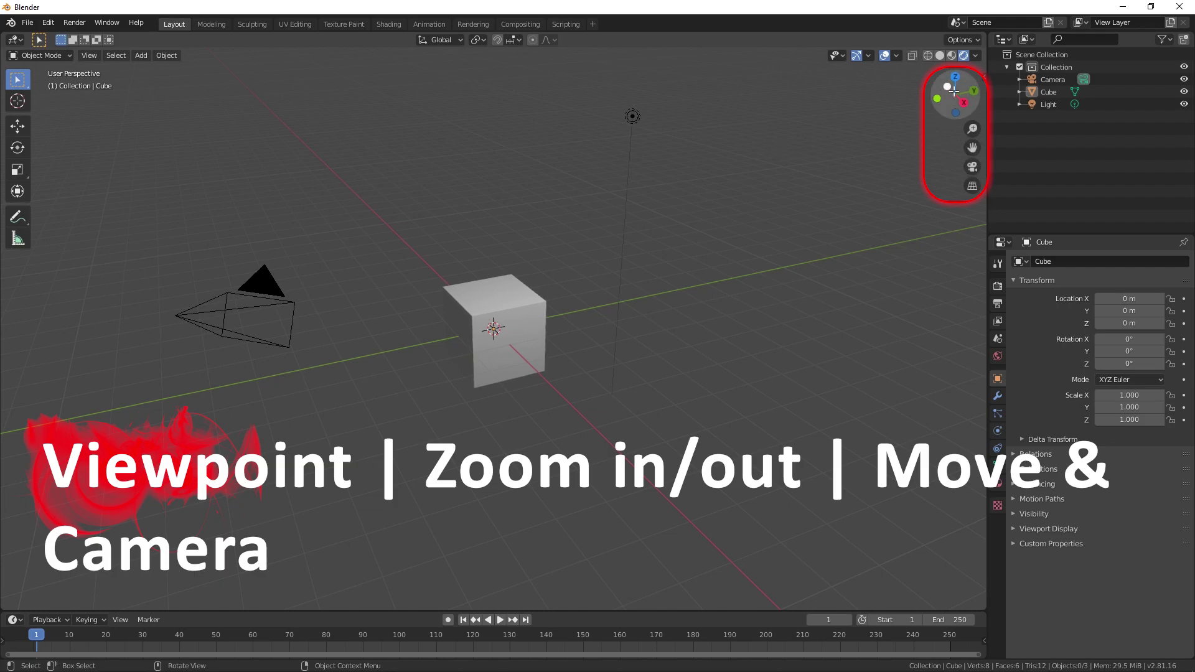
- Orbit with the gizmo, zoom, and pan until the camera is fully visible
left_click_drag(937, 98, 958, 100)
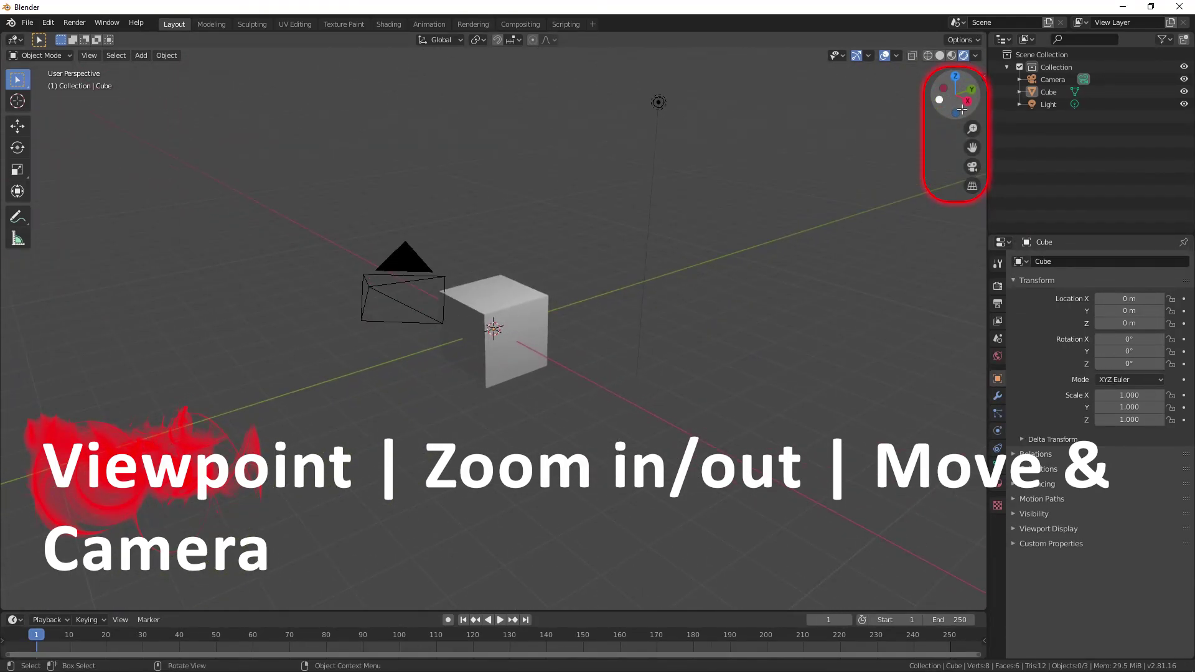
scroll(493, 328, "up", 3)
scroll(493, 328, "down", 4)
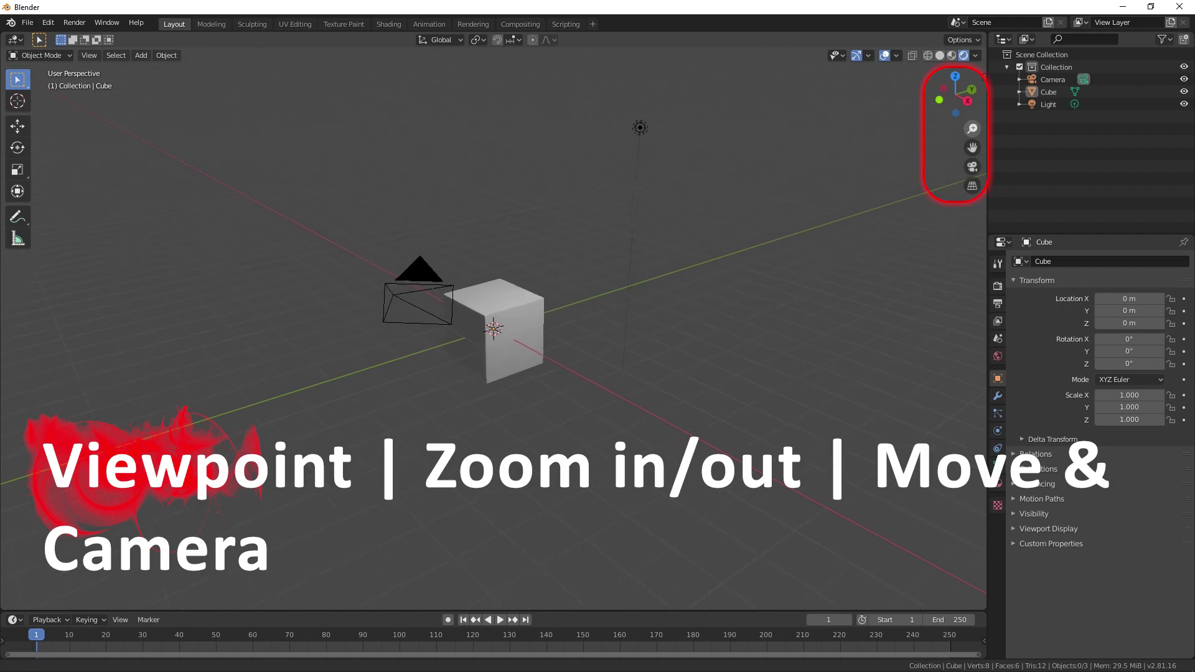
scroll(493, 328, "down", 2)
scroll(493, 328, "up", 6)
scroll(493, 327, "down", 3)
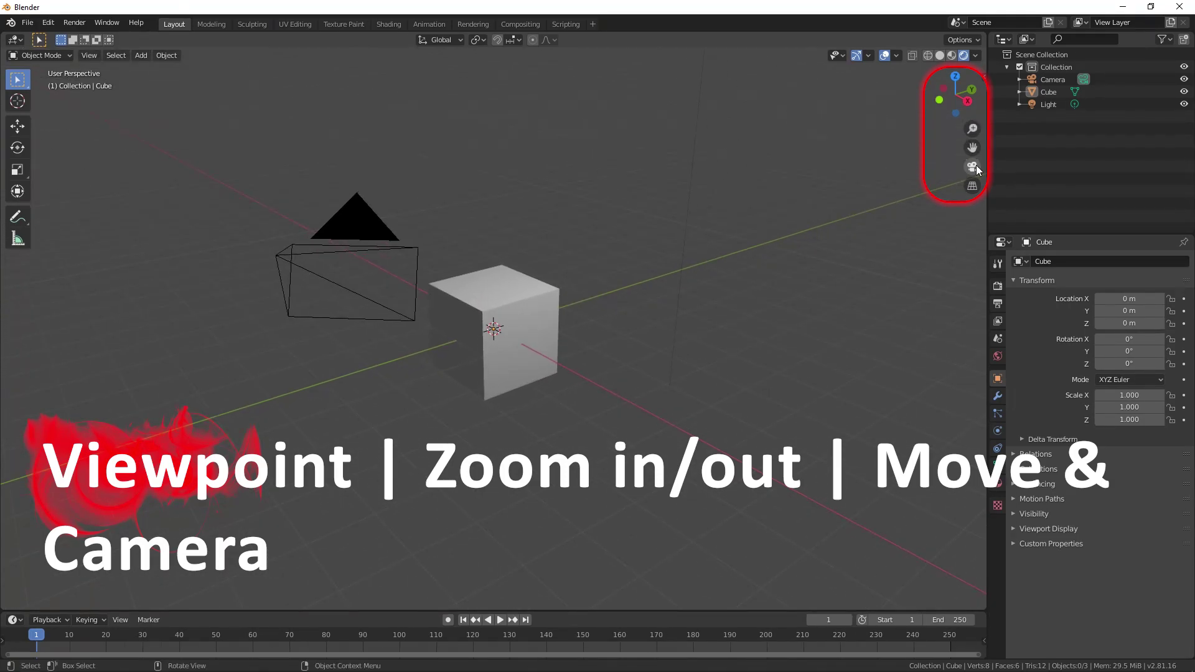
mouse_move(972, 147)
left_mouse_down()
mouse_move(934, 118)
mouse_move(1026, 85)
left_mouse_up()
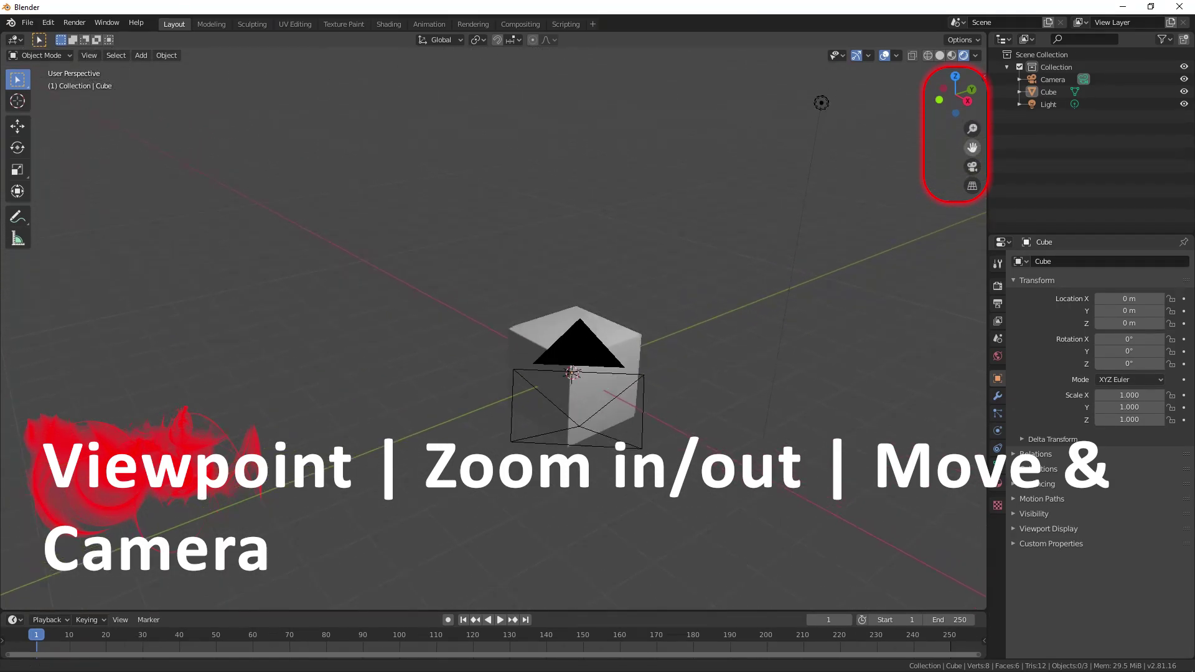
left_click_drag(971, 147, 976, 157)
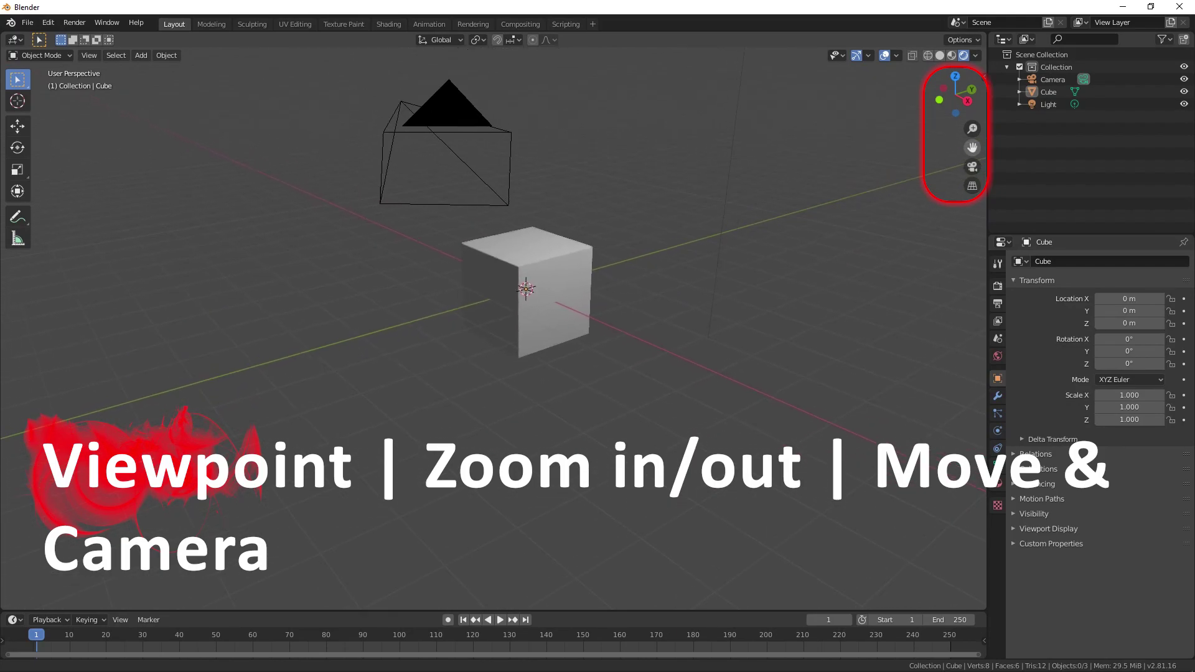
- Toggle camera view and orthographic projection, then return to perspective and orbit around the cube
left_click(972, 168)
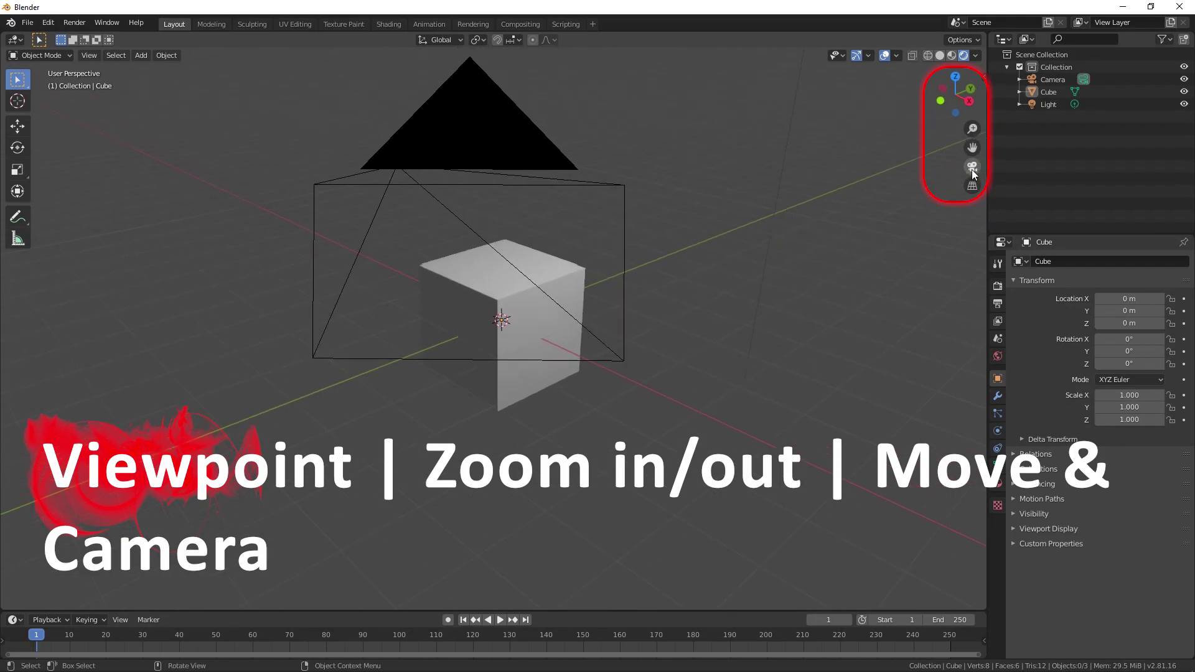
left_click(971, 168)
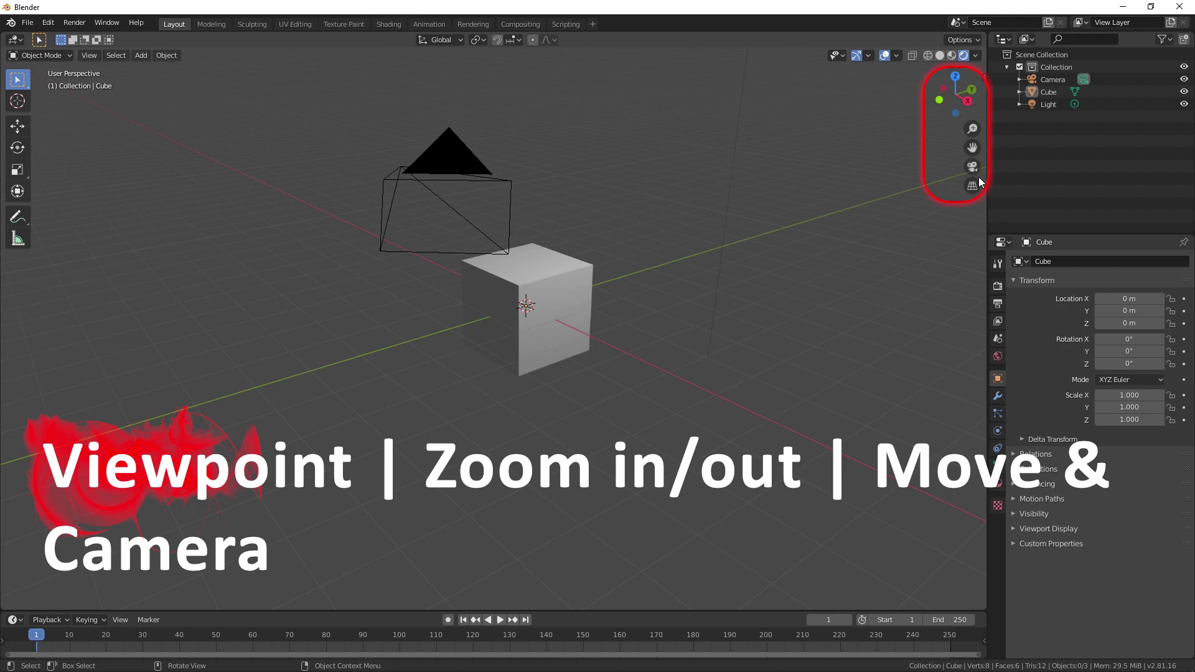
left_click(972, 185)
left_click(975, 188)
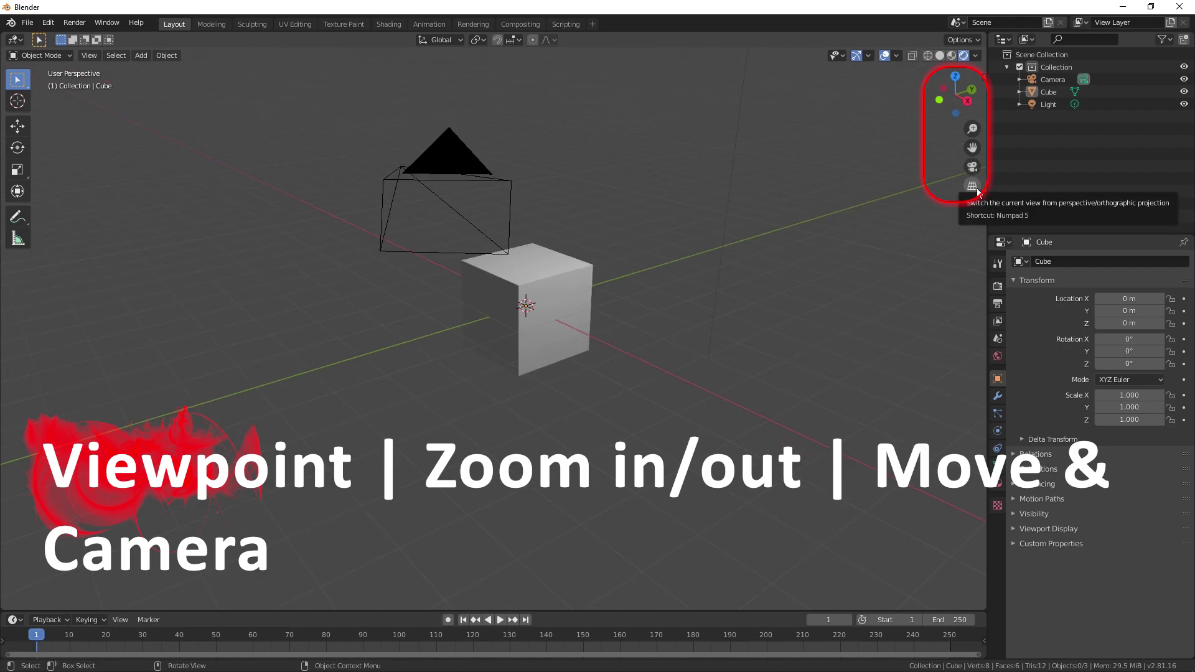
left_click(975, 188)
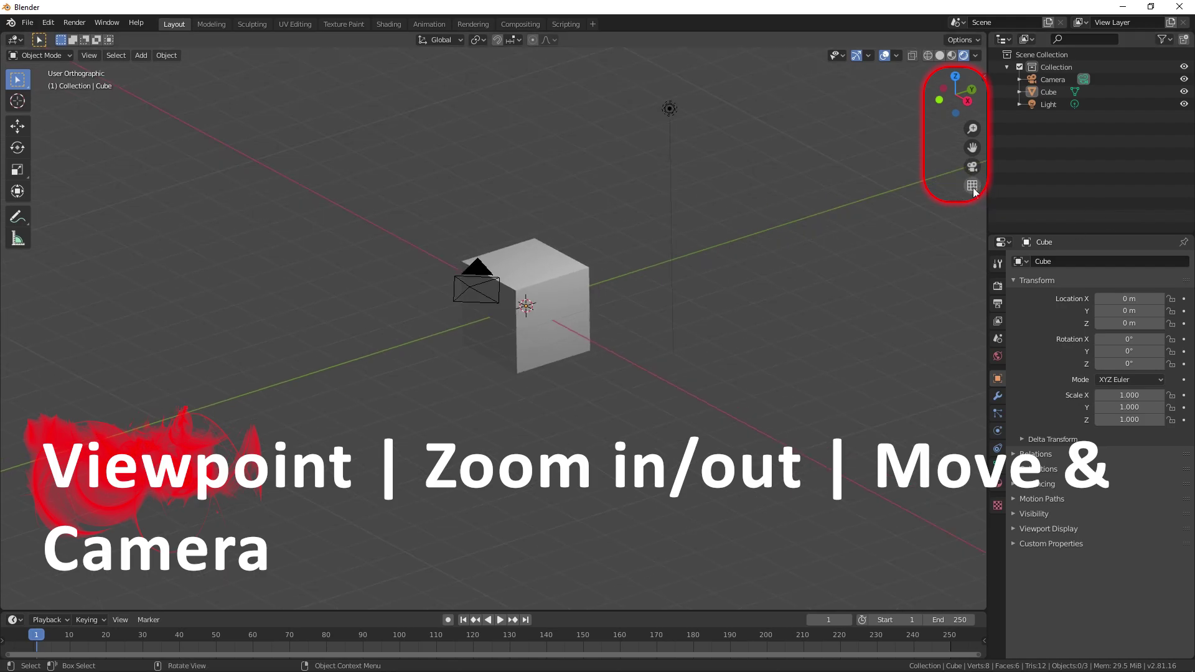
left_click(972, 185)
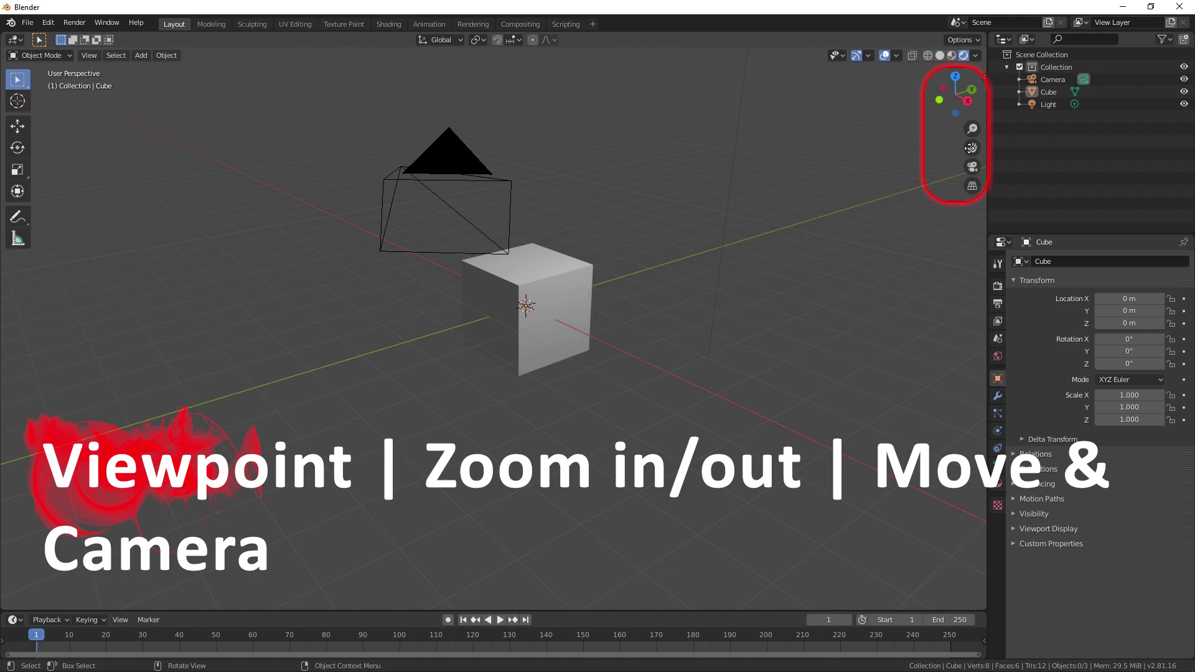
middle_click_drag(622, 323, 583, 391)
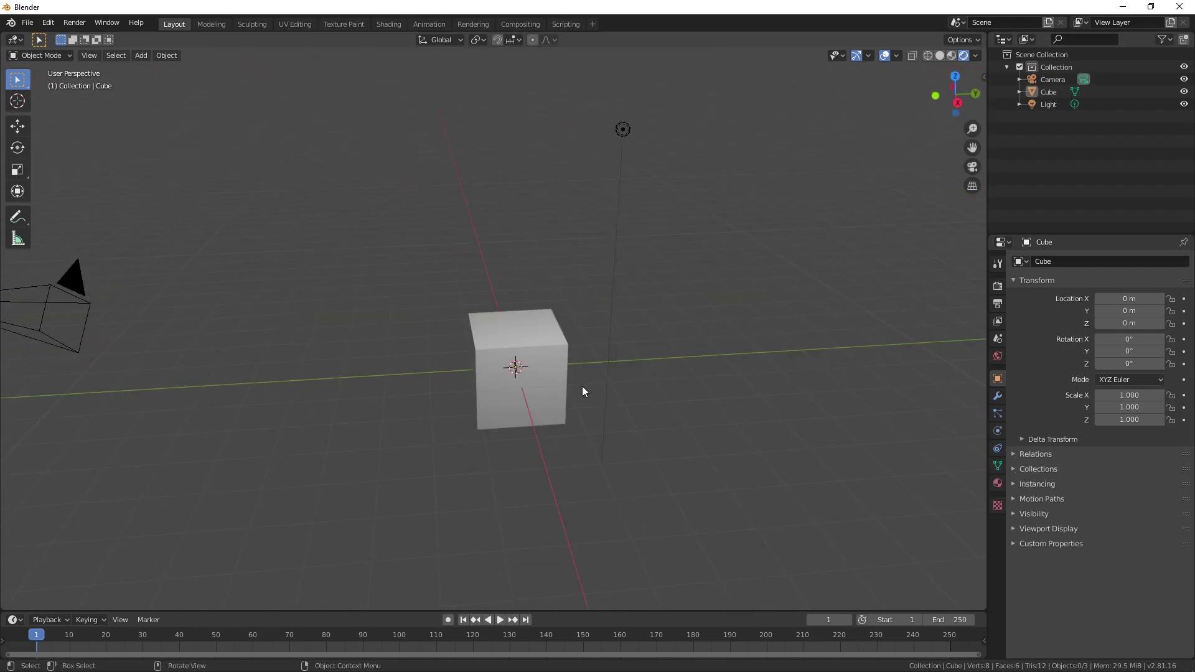
key("KP_1")
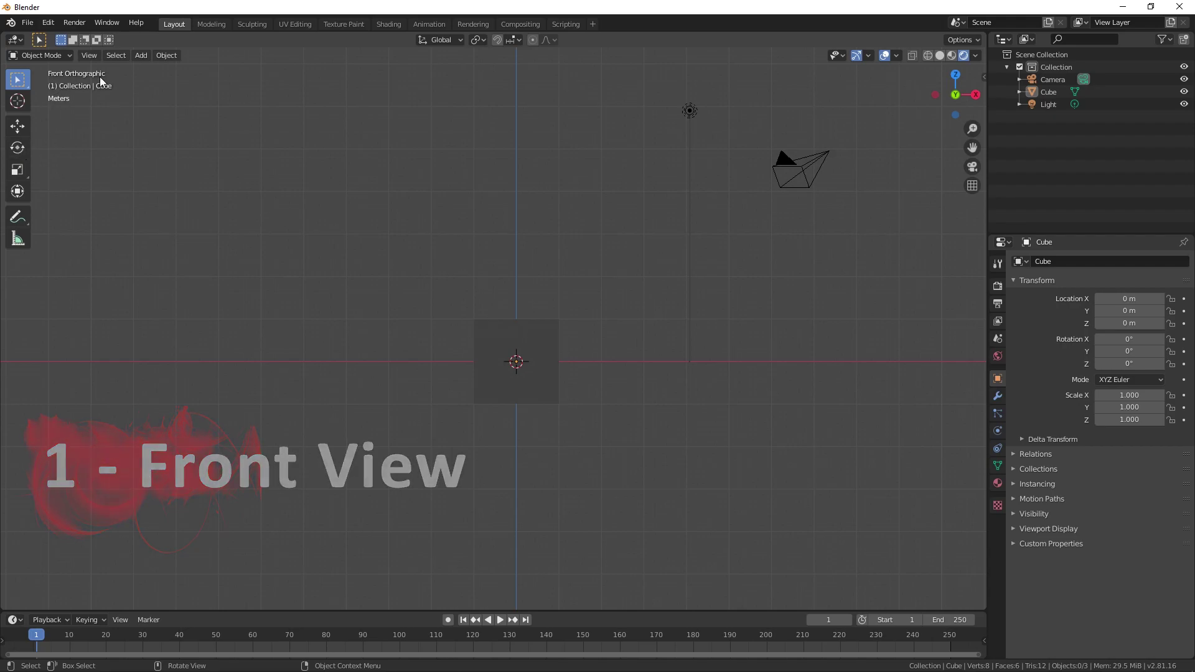
key("ctrl+KP_1")
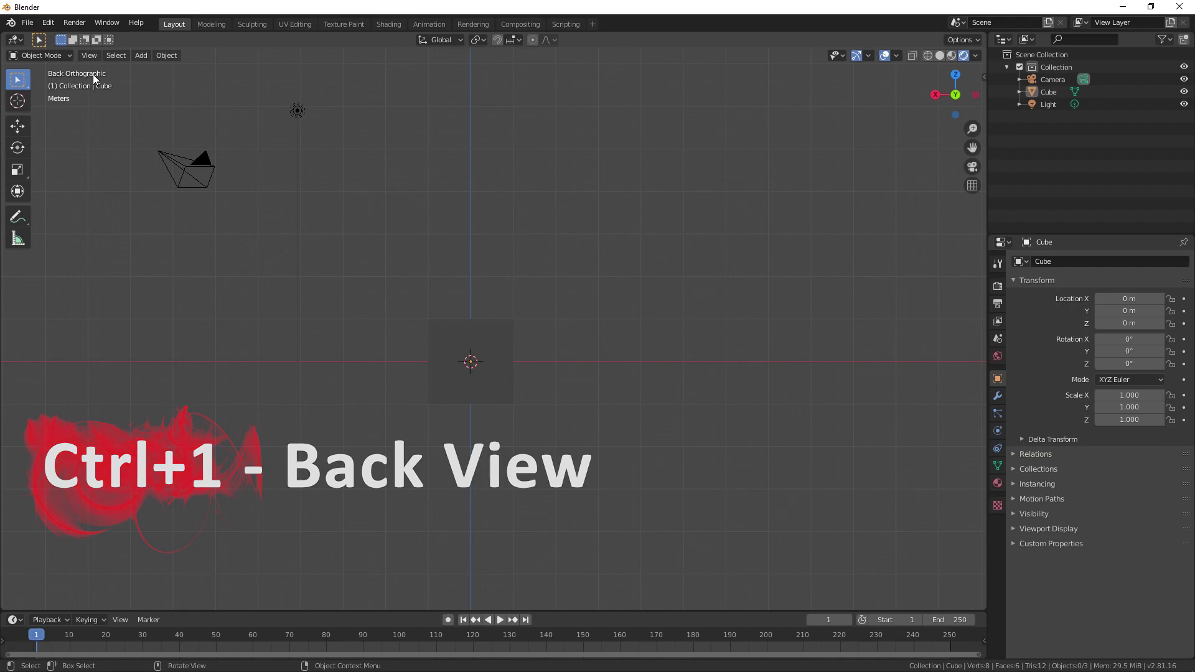
key("KP_3")
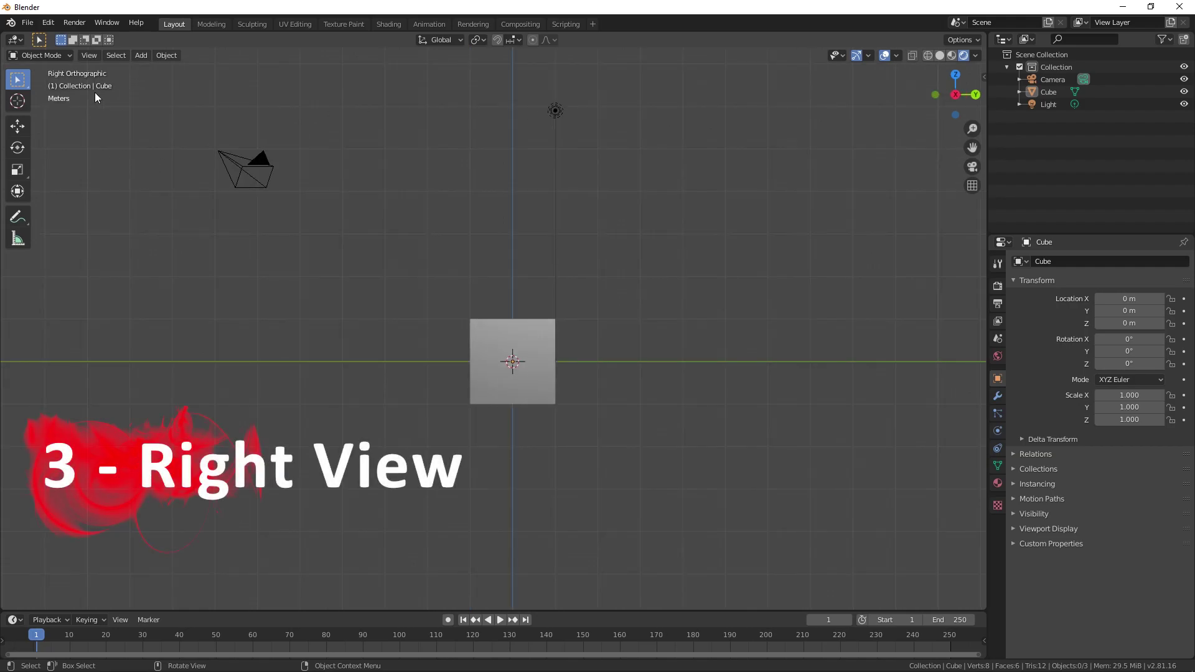
key("ctrl+KP_3")
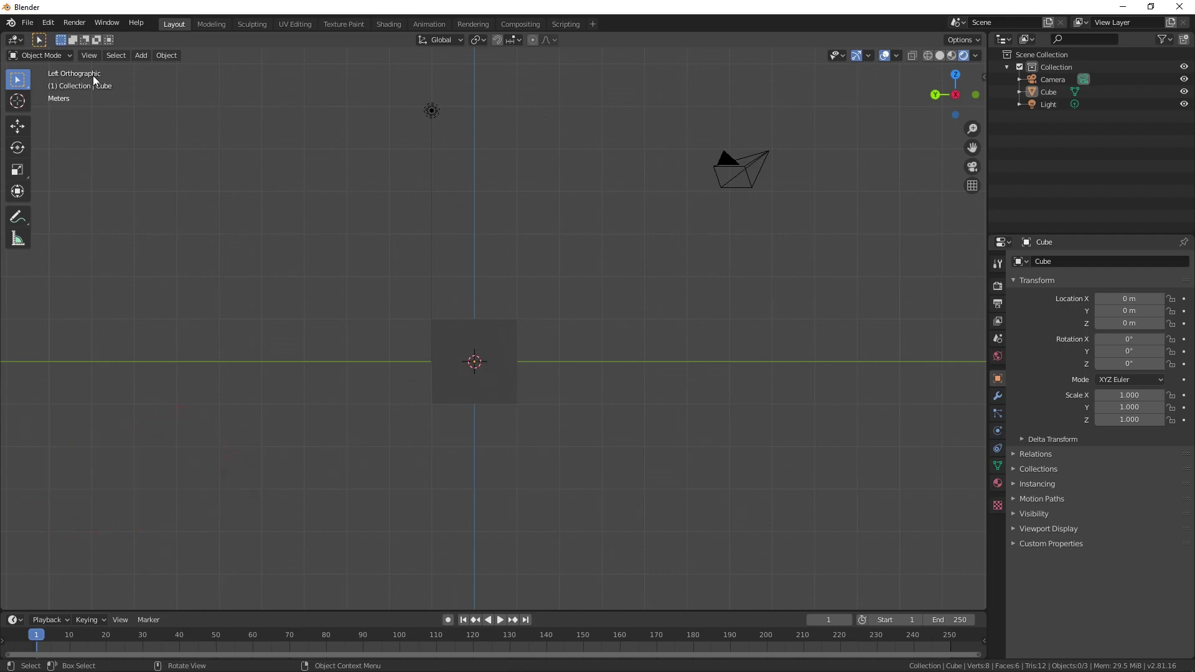
key("KP_7")
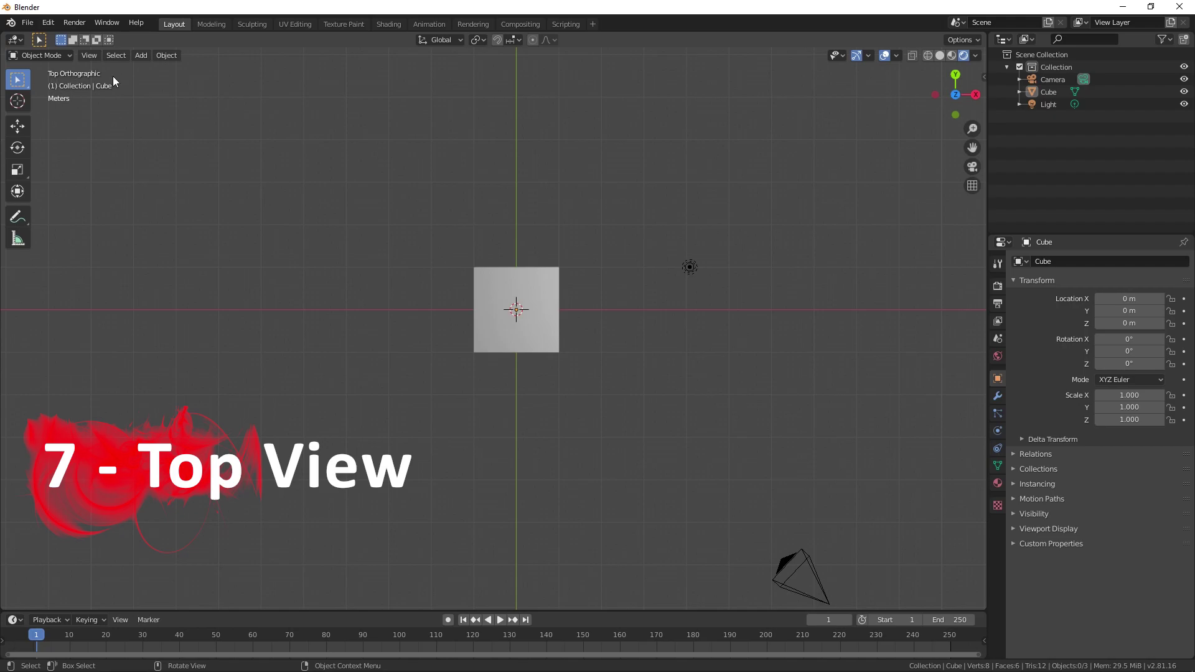
key("ctrl+KP_7")
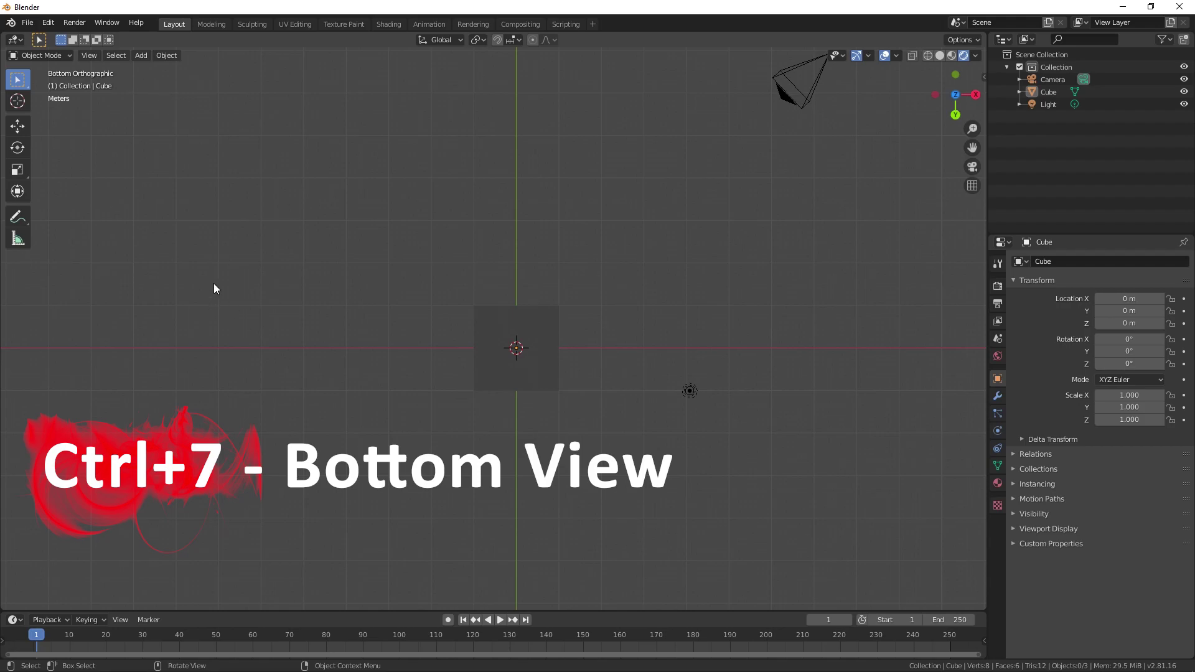
mouse_move(546, 292)
middle_mouse_down()
mouse_move(583, 399)
mouse_move(679, 503)
mouse_move(672, 548)
mouse_move(665, 514)
mouse_move(619, 501)
mouse_move(412, 492)
middle_mouse_up()
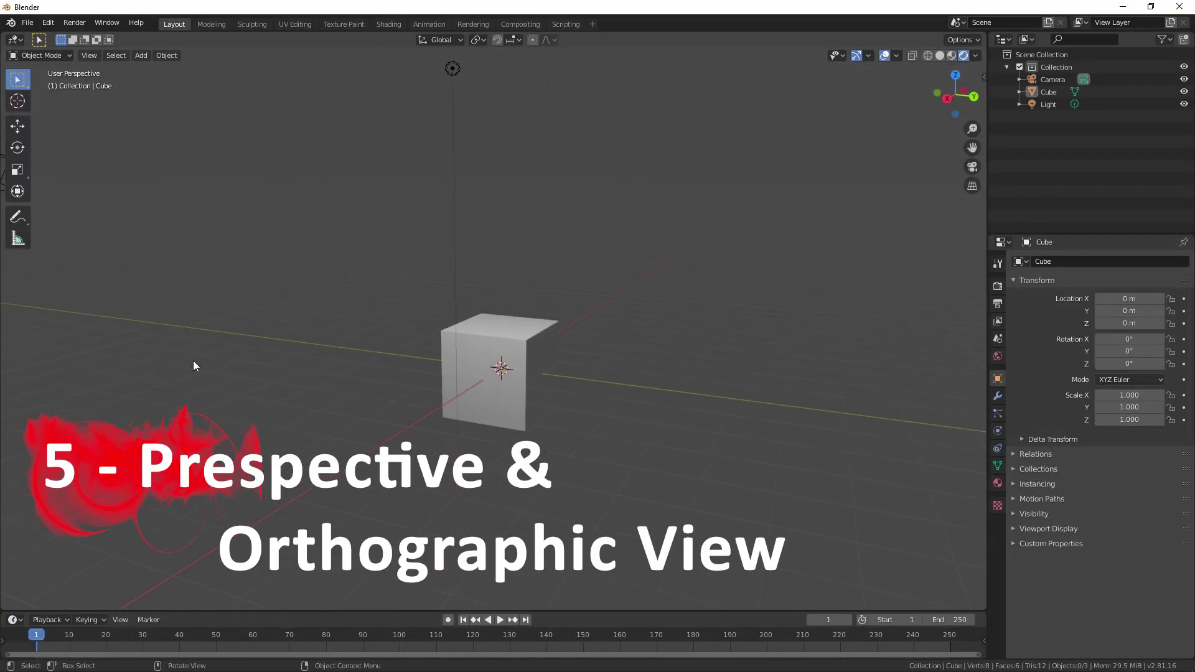
key("ctrl+space")
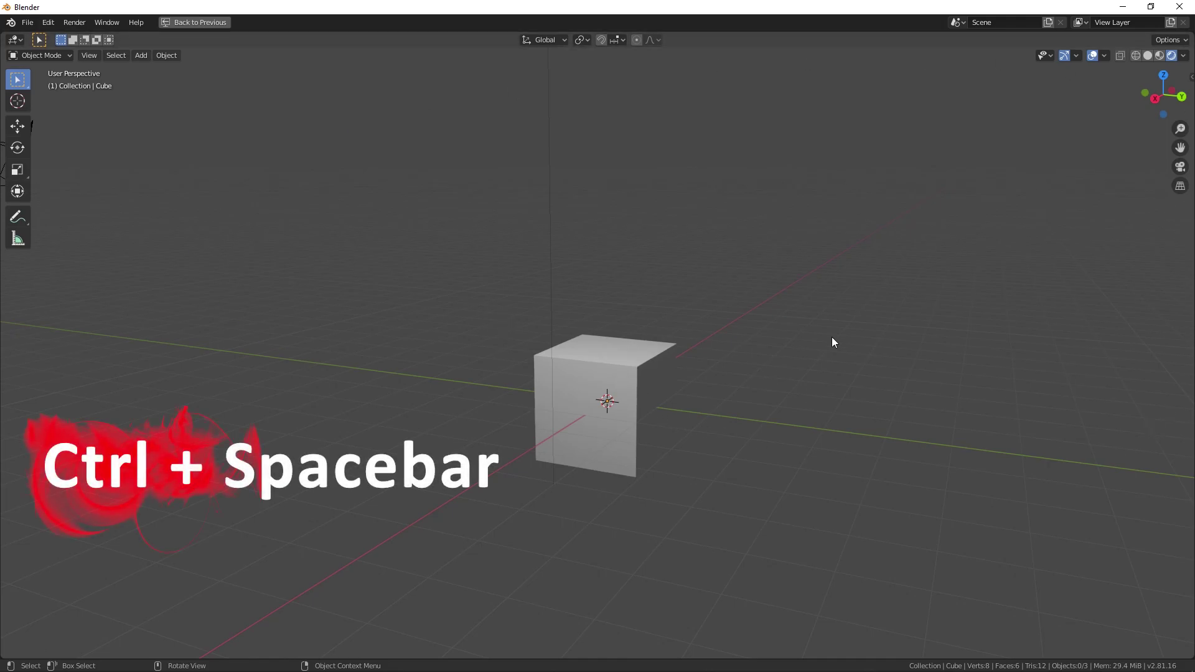
key("ctrl+space")
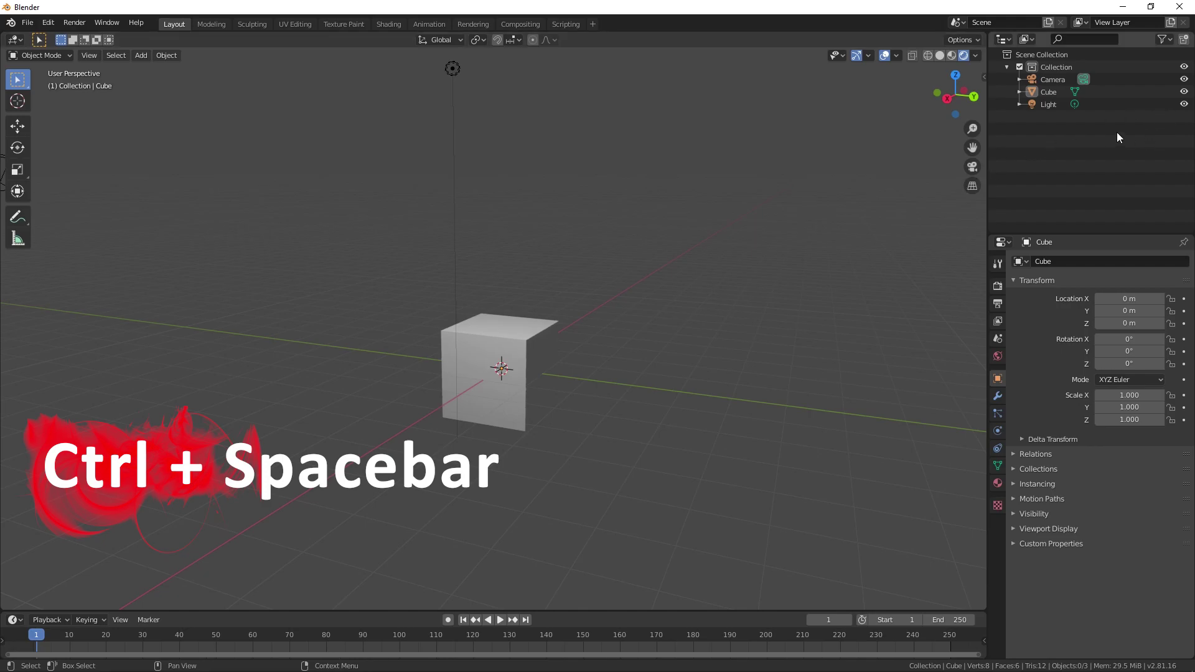
key("ctrl+space")
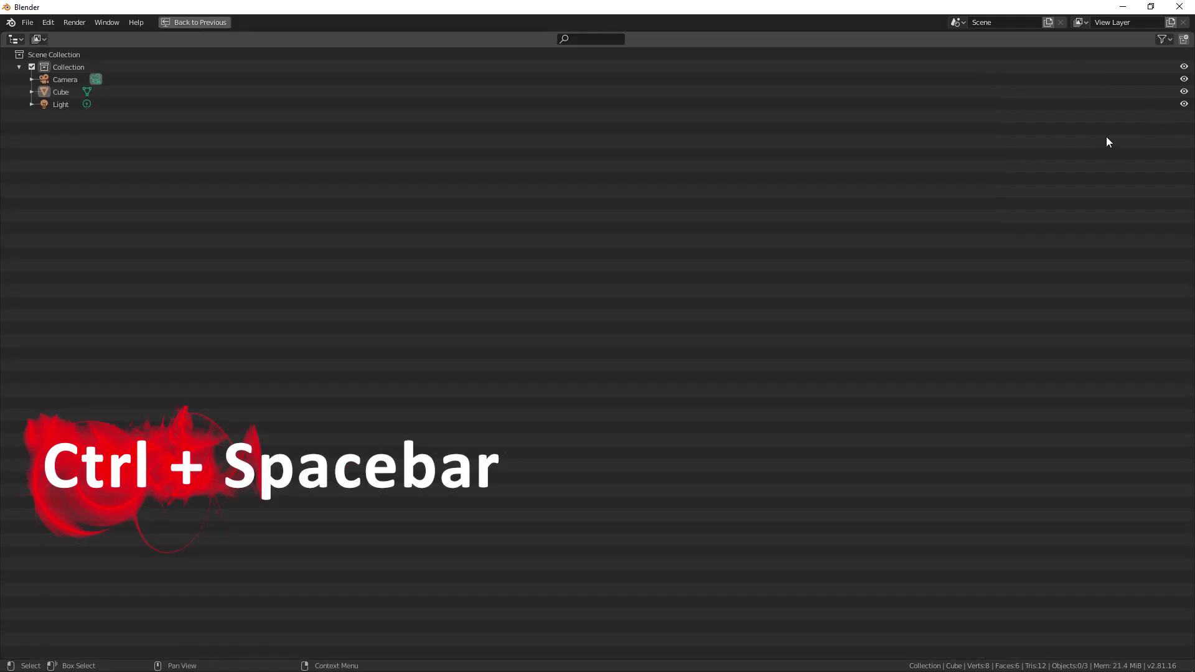
key("ctrl+space")
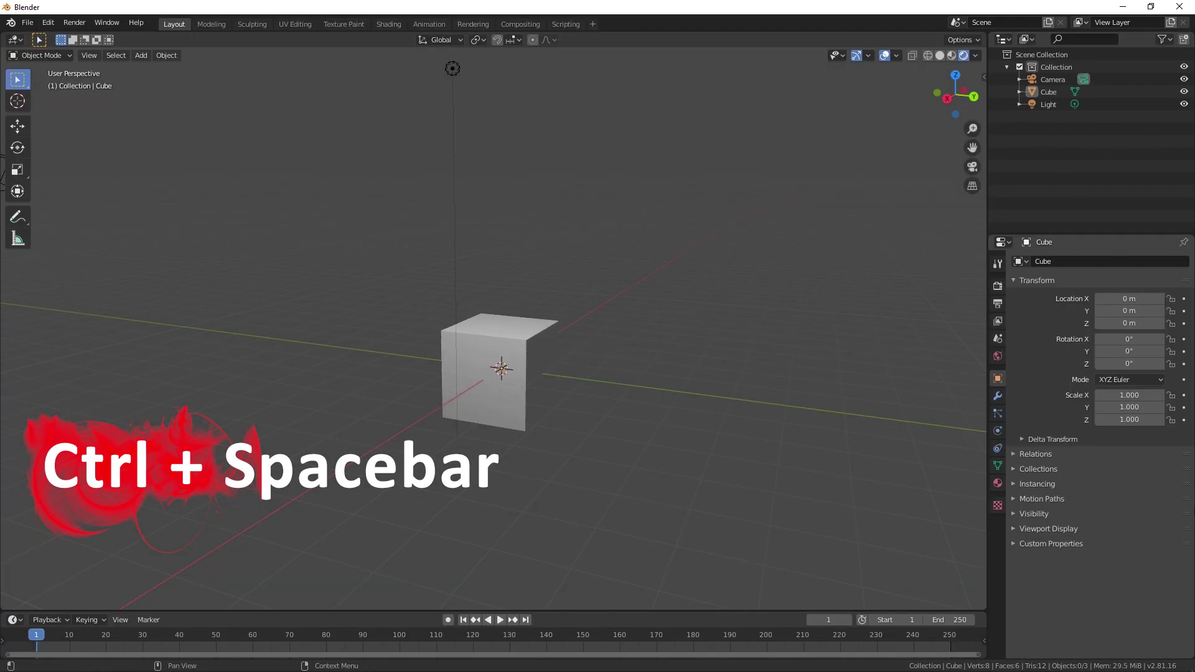
key("ctrl+space")
key("ctrl+space")
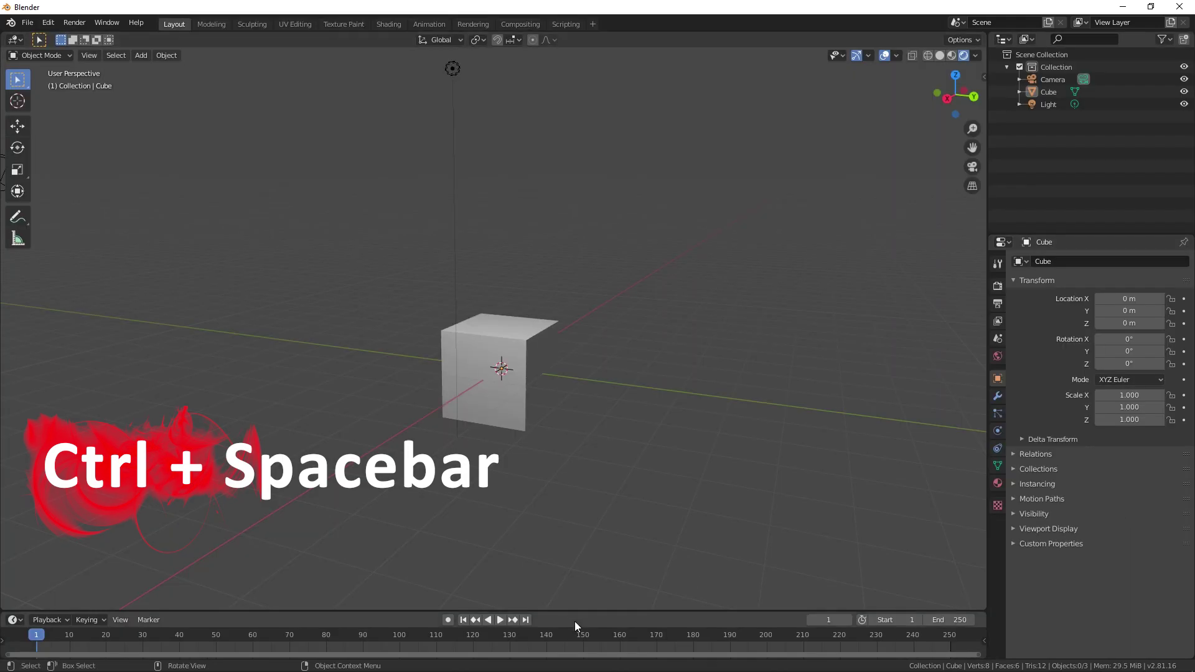
key("ctrl+space")
key("ctrl+space")
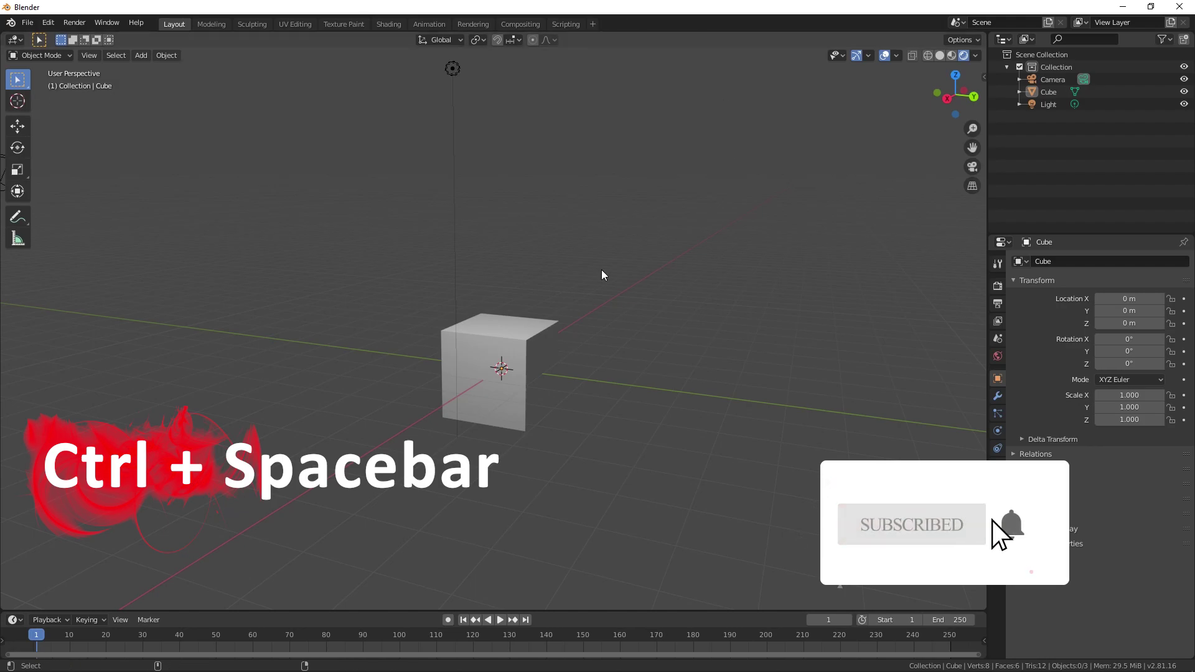
key("ctrl+alt+space")
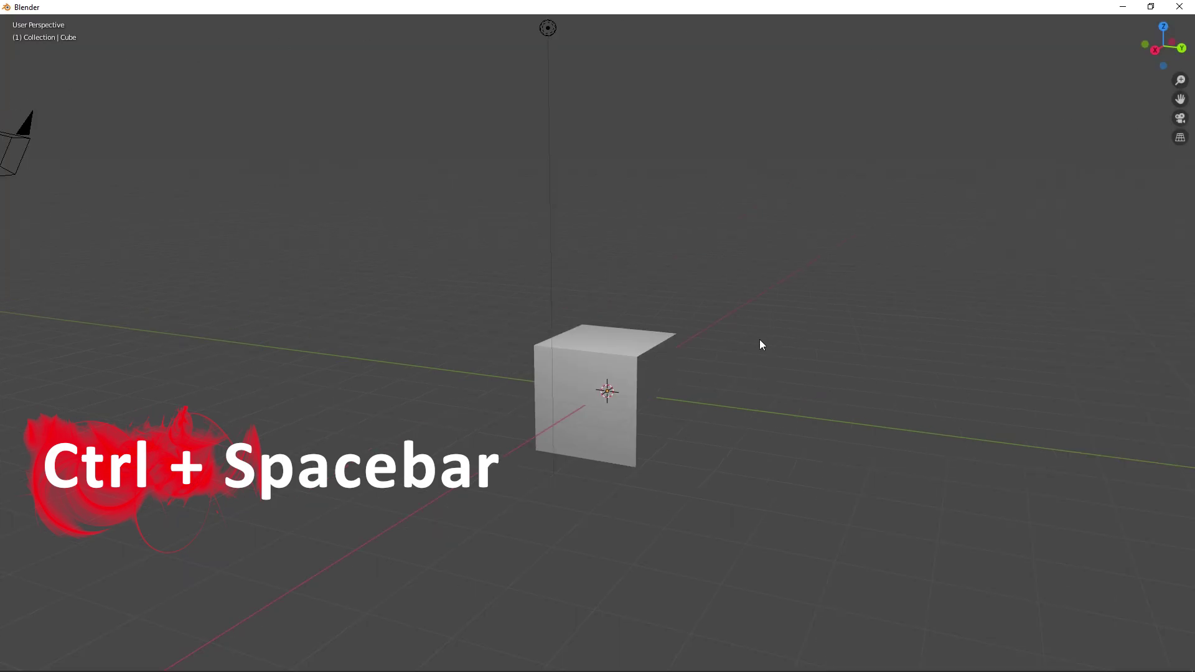
key("ctrl+alt+space")
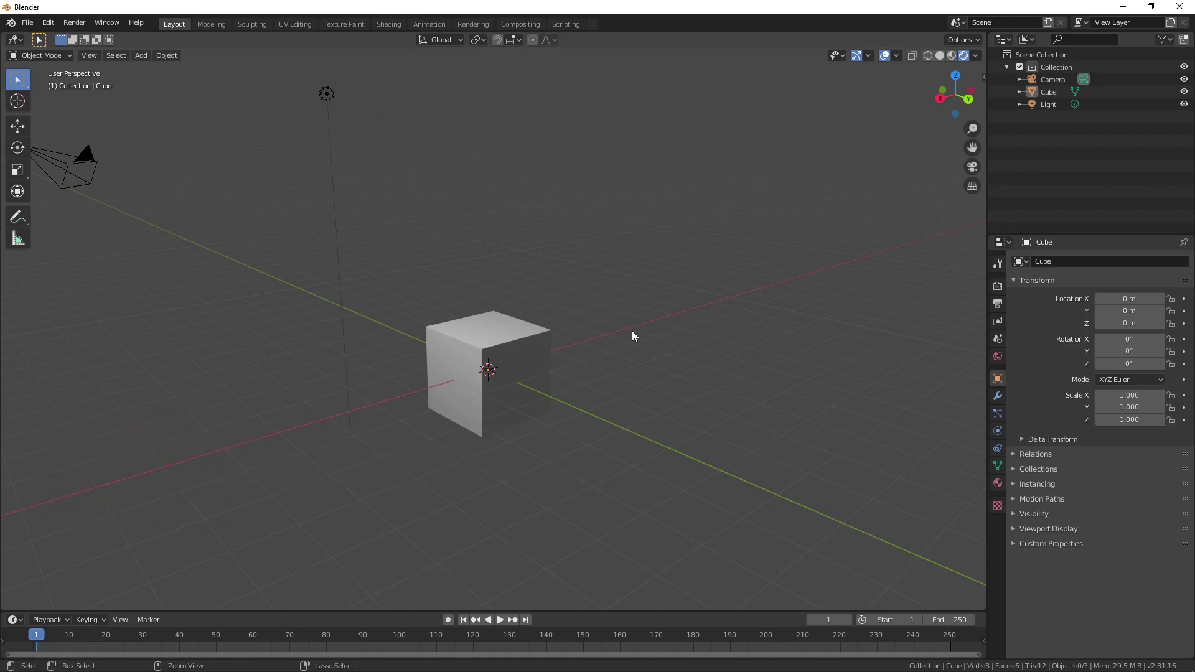
- Switch to quad view with Ctrl+Alt+Q, then orbit and zoom the perspective pane
key("ctrl+alt+q")
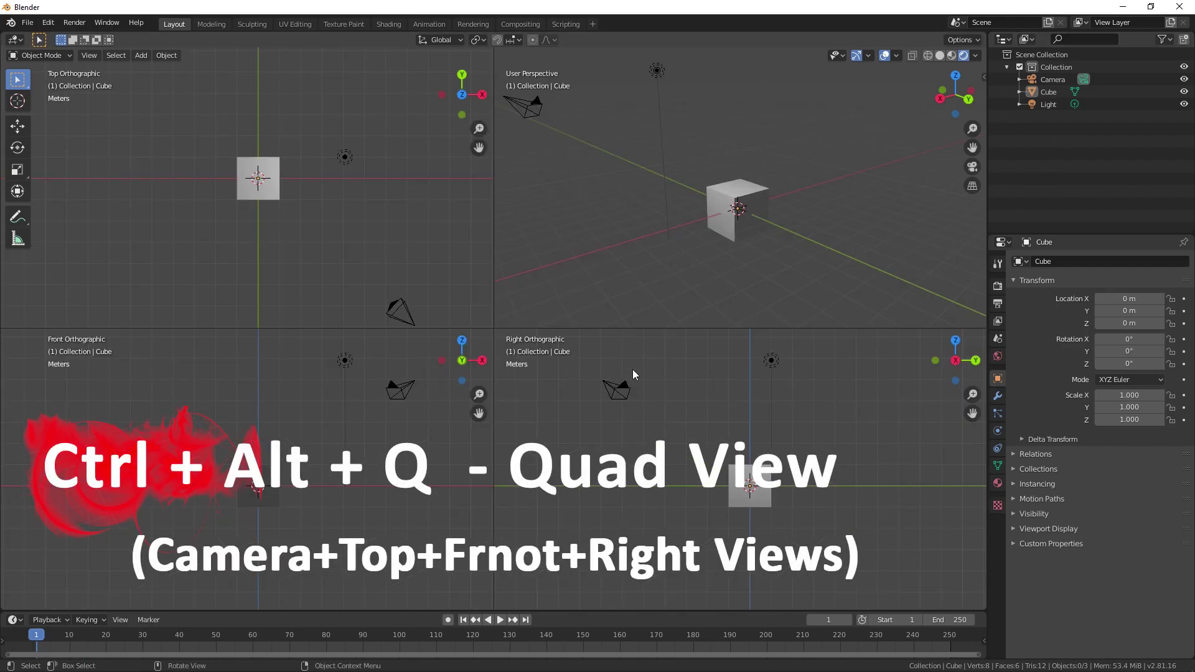
mouse_move(650, 298)
middle_mouse_down()
mouse_move(648, 225)
mouse_move(736, 228)
middle_mouse_up()
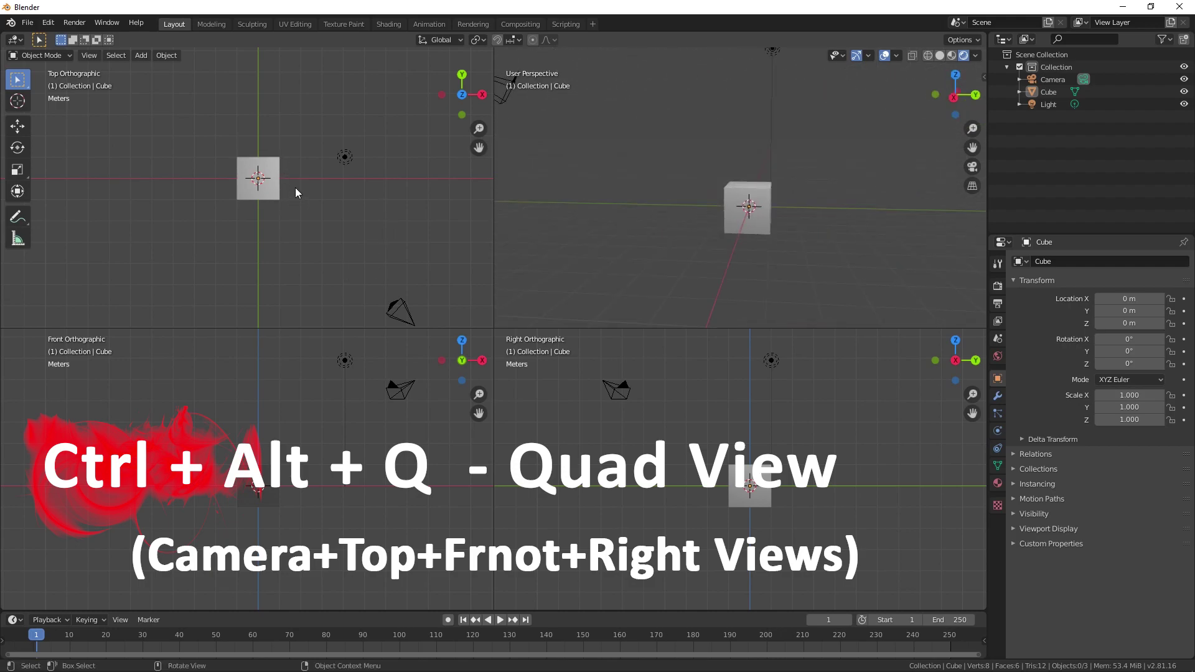
scroll(297, 191, "up", 2)
scroll(299, 192, "up", 2)
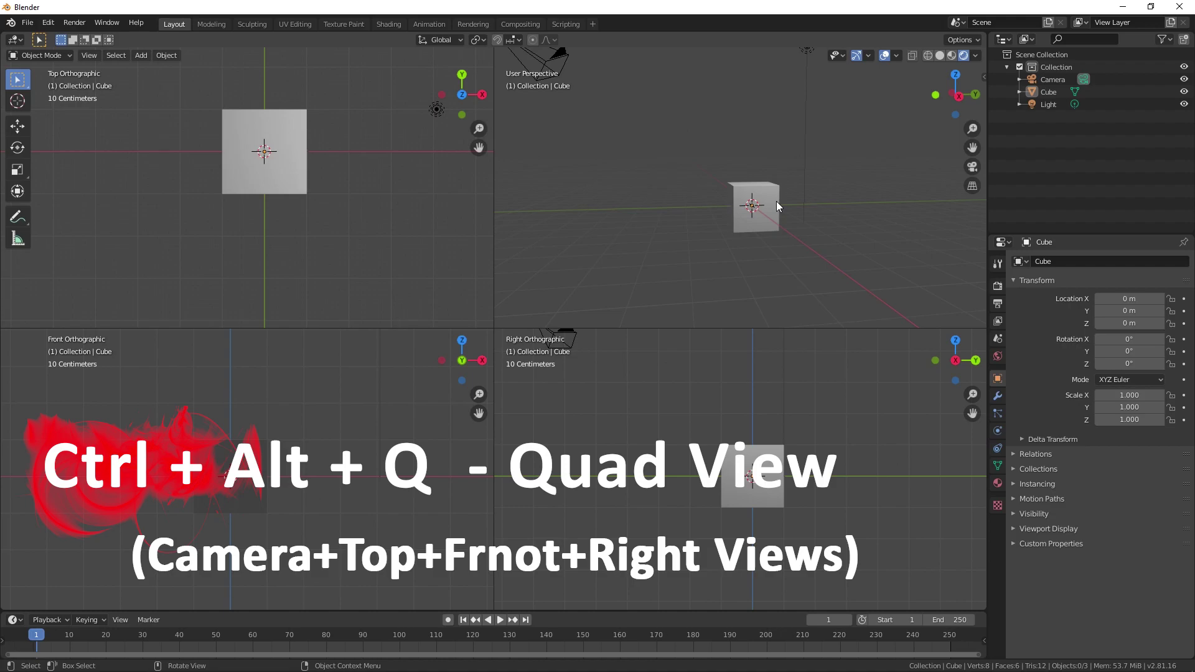
- Toggle the perspective pane in and out of camera view, ending looking through the camera
key("KP_0")
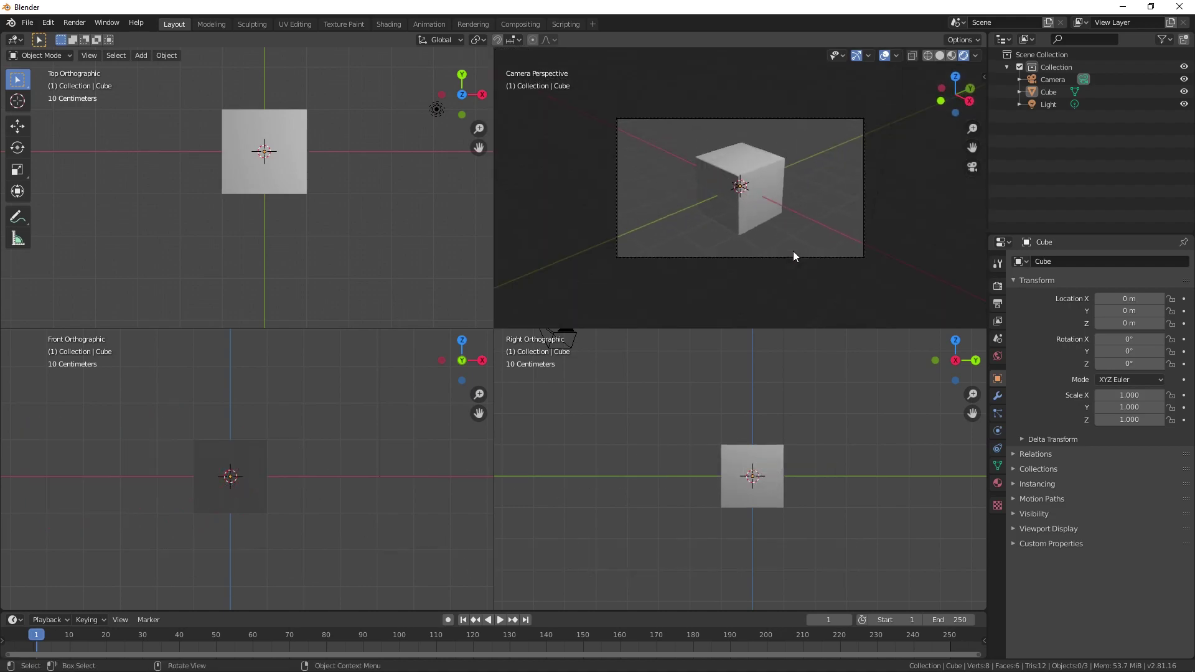
key("KP_0")
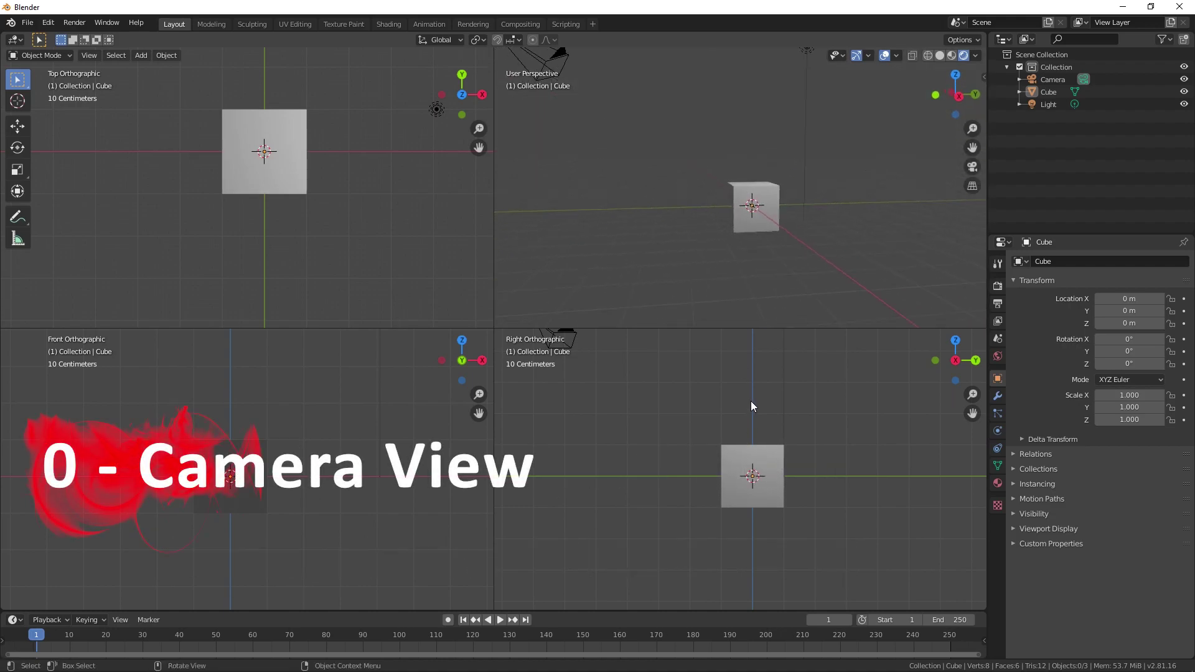
key("KP_0")
key("KP_0")
key("KP_0")
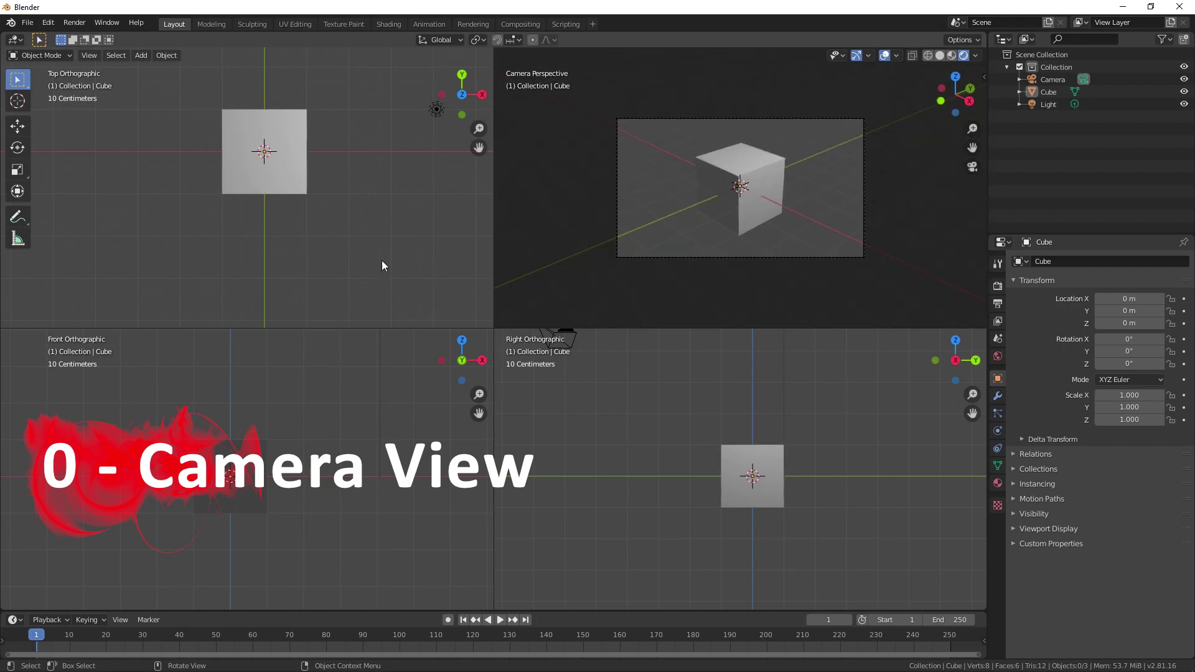
key("KP_0")
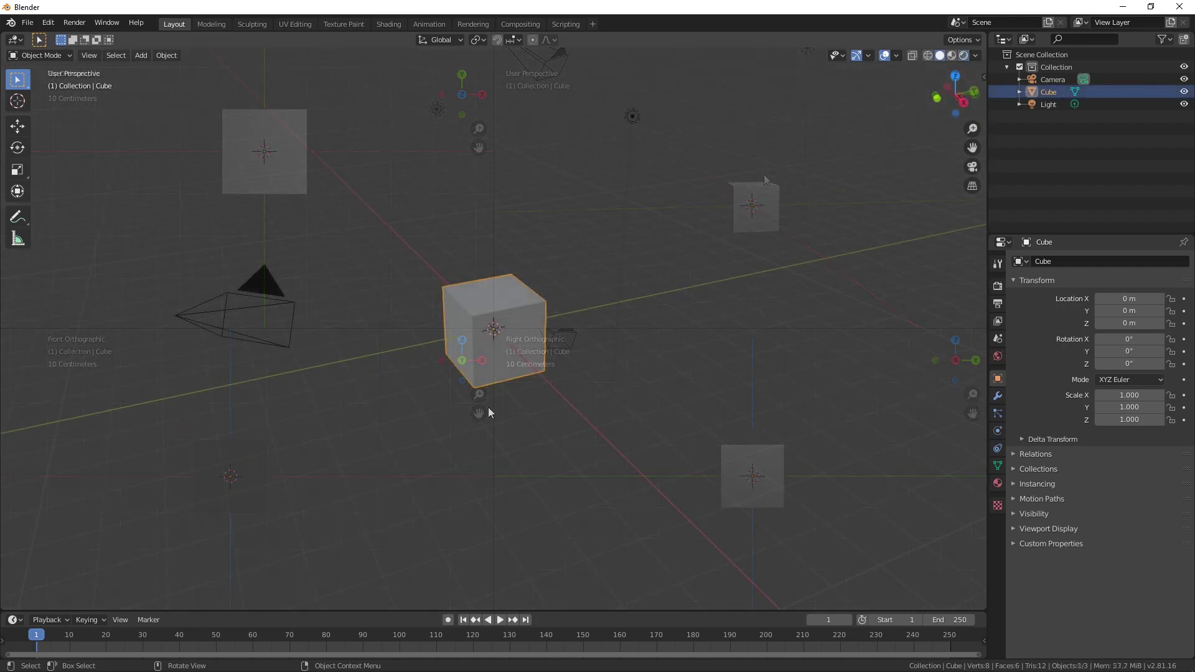
- Select the camera, light and cube in turn, deselect all, then hide and reshow the toolbar
left_click(268, 298)
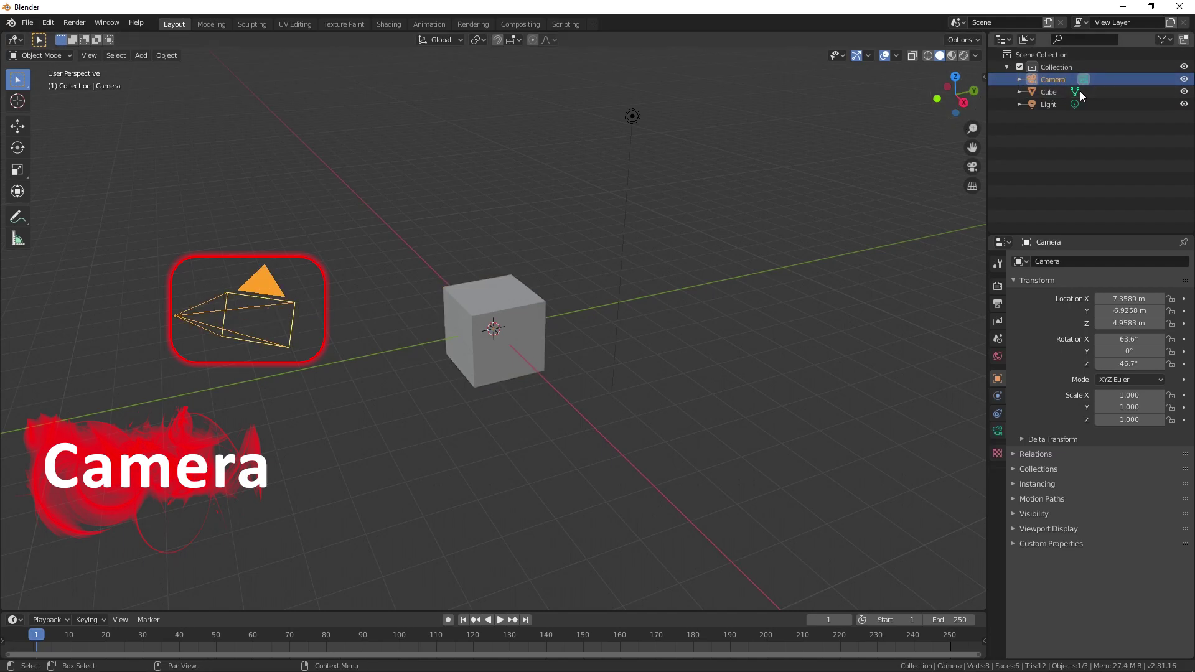
left_click(633, 118)
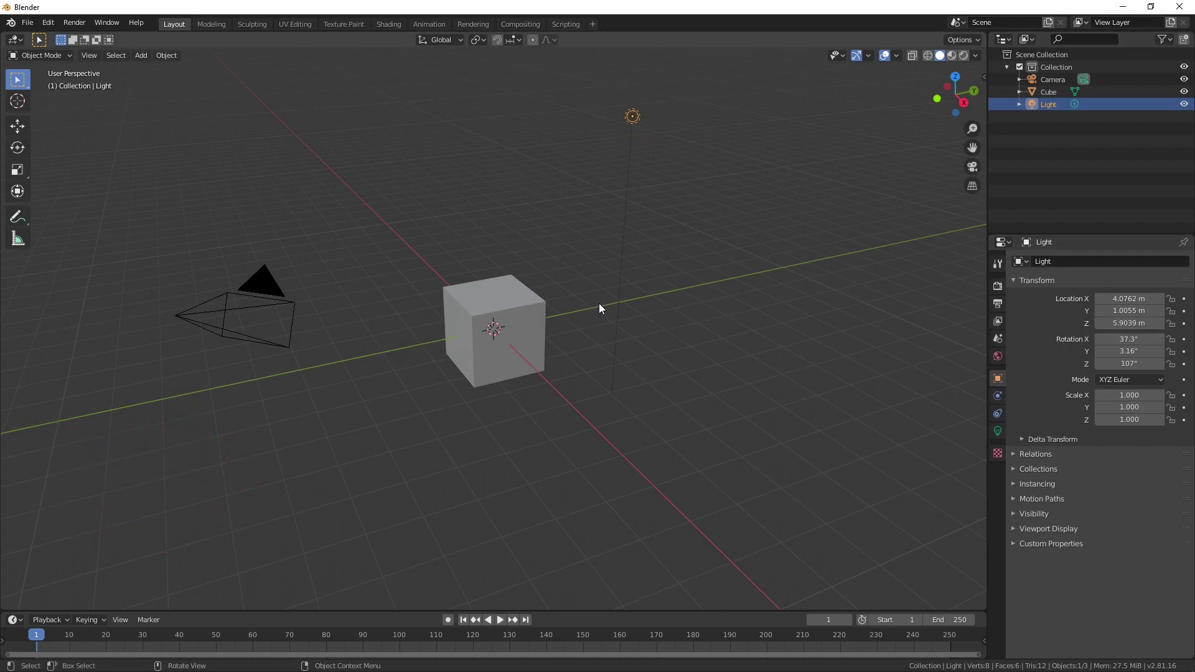
left_click(541, 303)
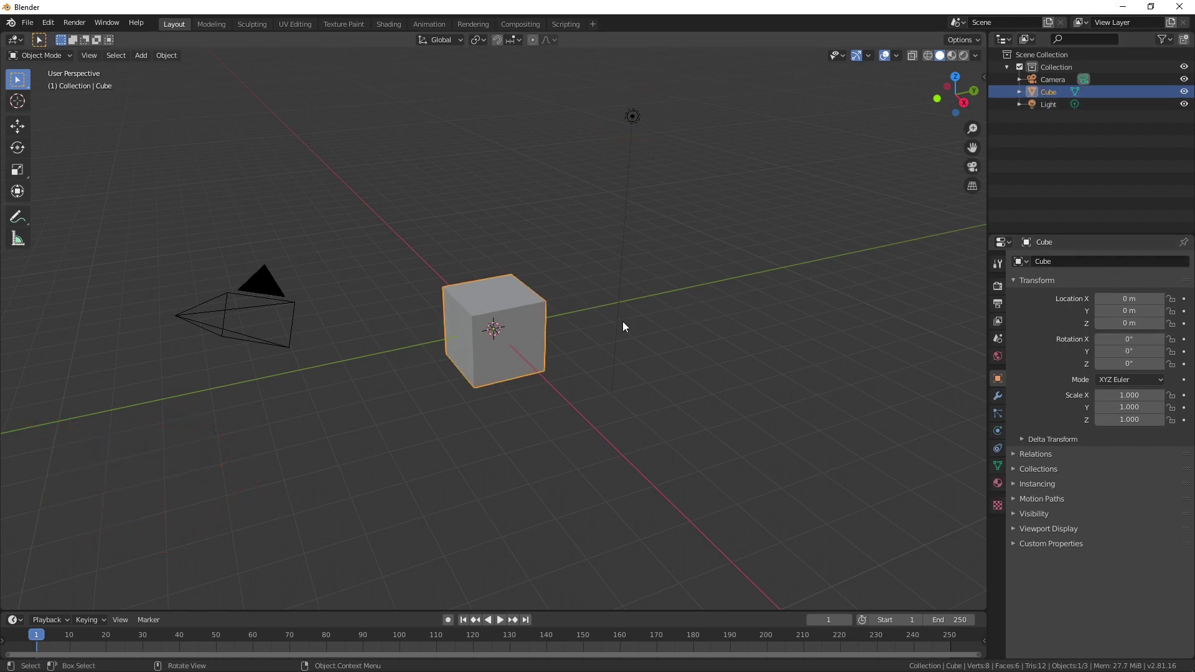
left_click(723, 291)
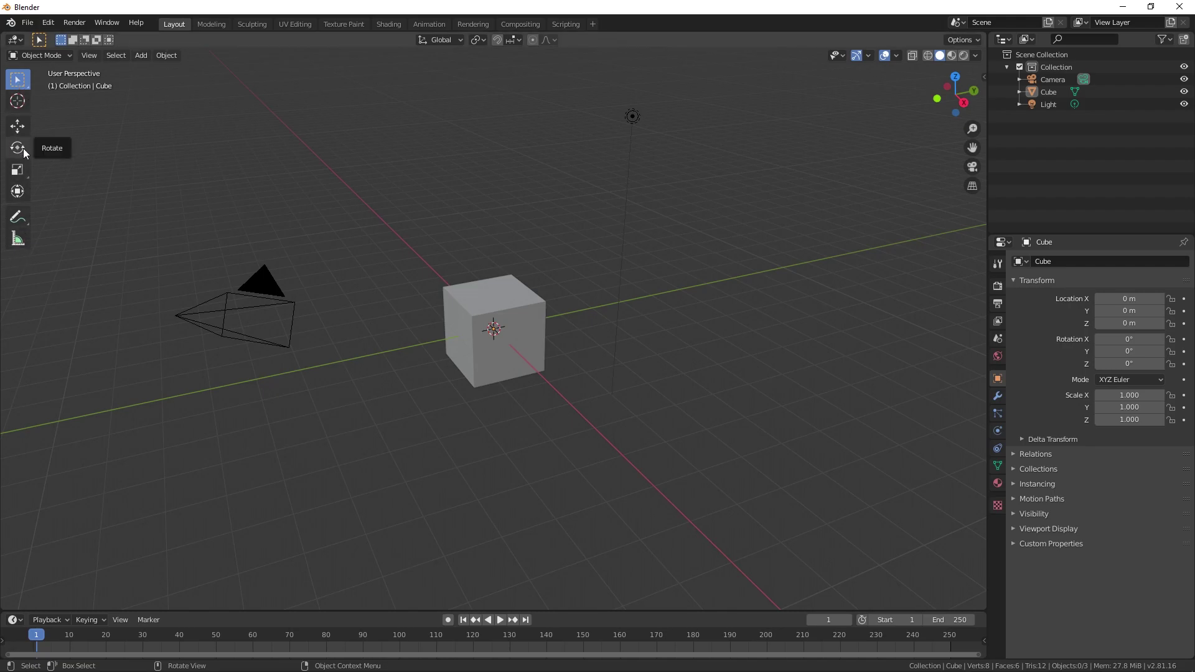
key("t")
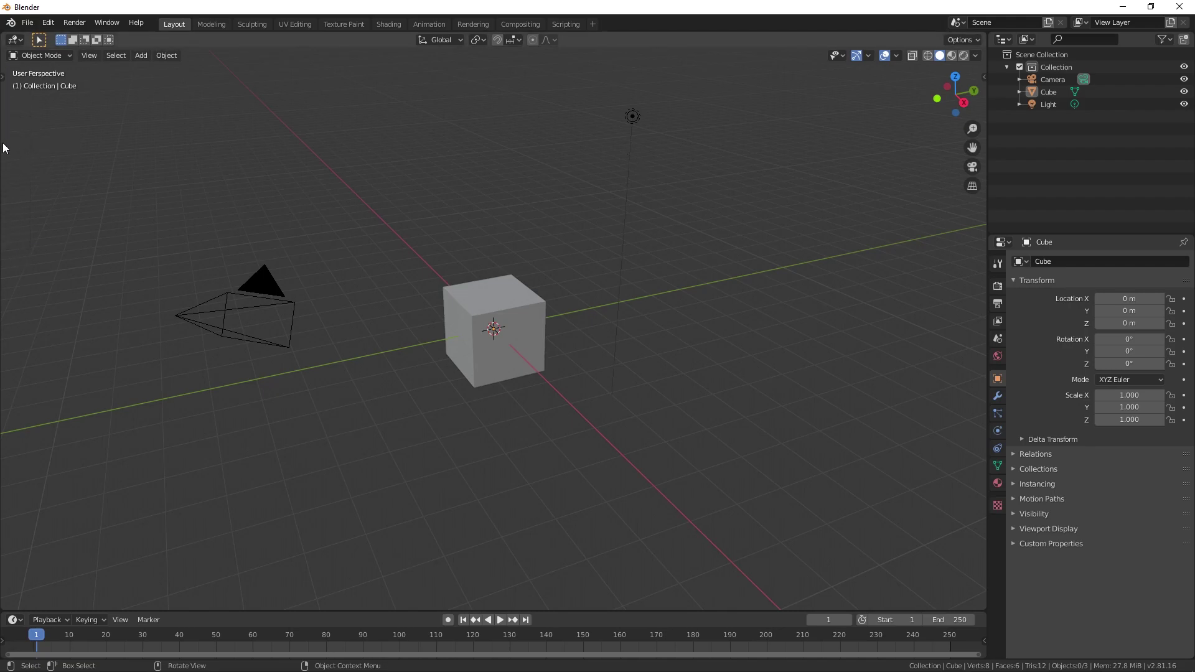
key("t")
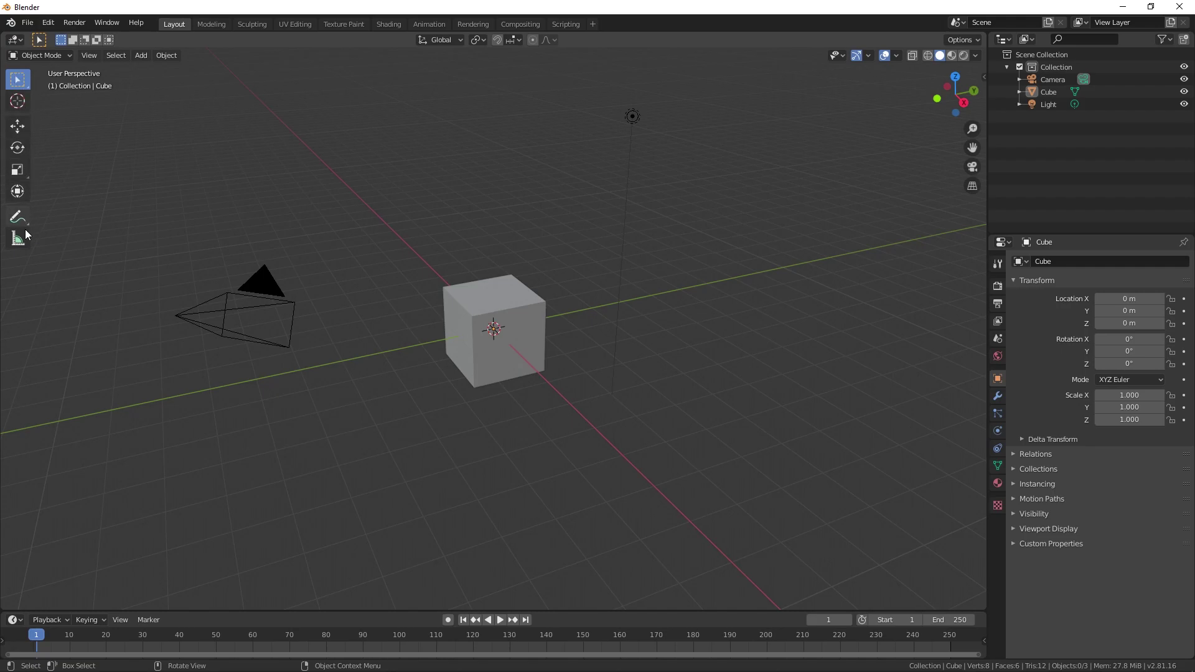
key("n")
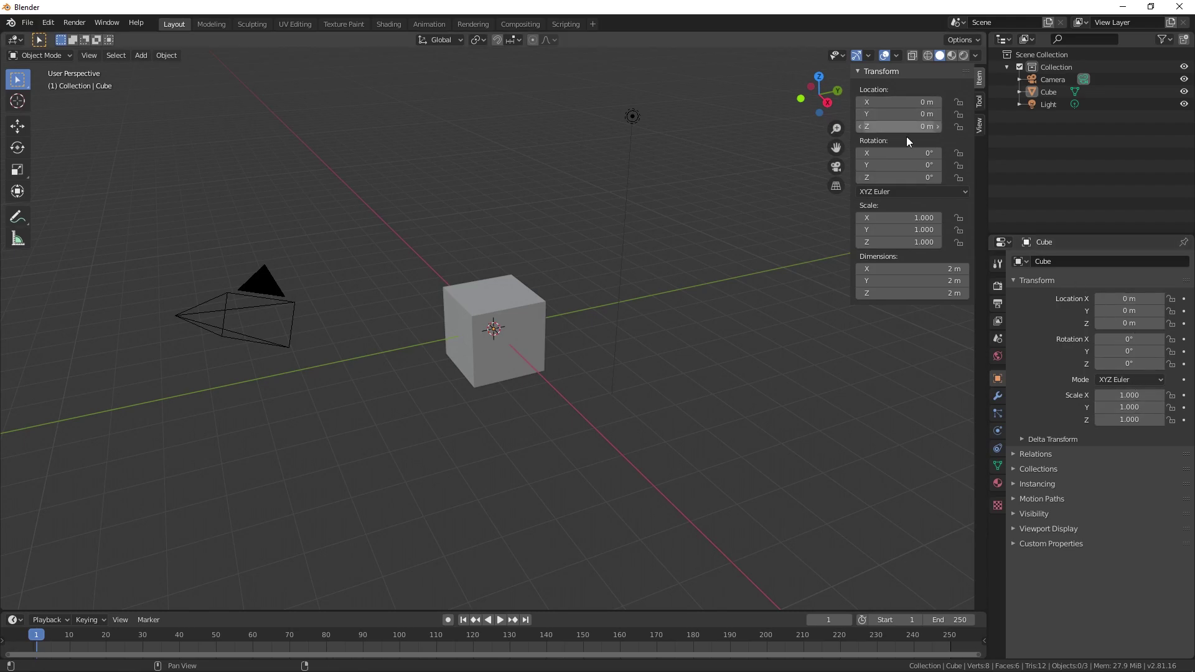
key("n")
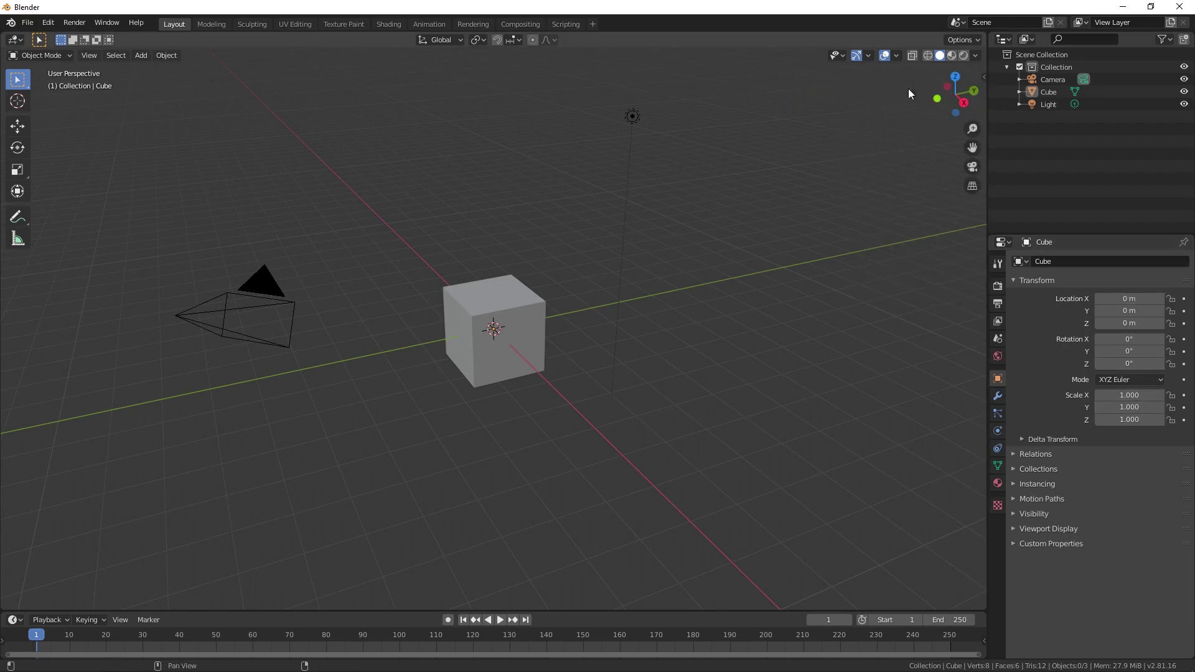